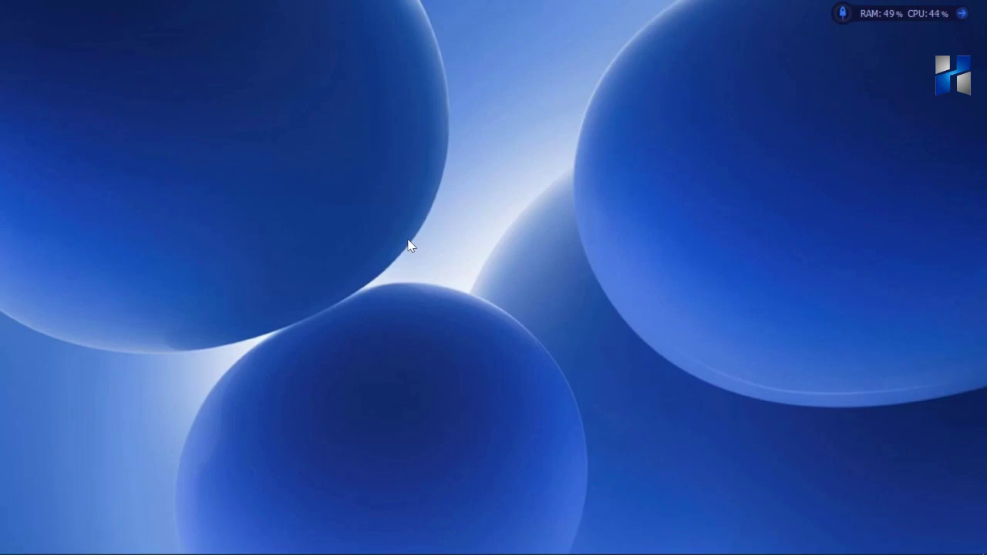
Step: Launch Aurora 3D Animation Maker from a Start menu search for 'aur'
key(super)
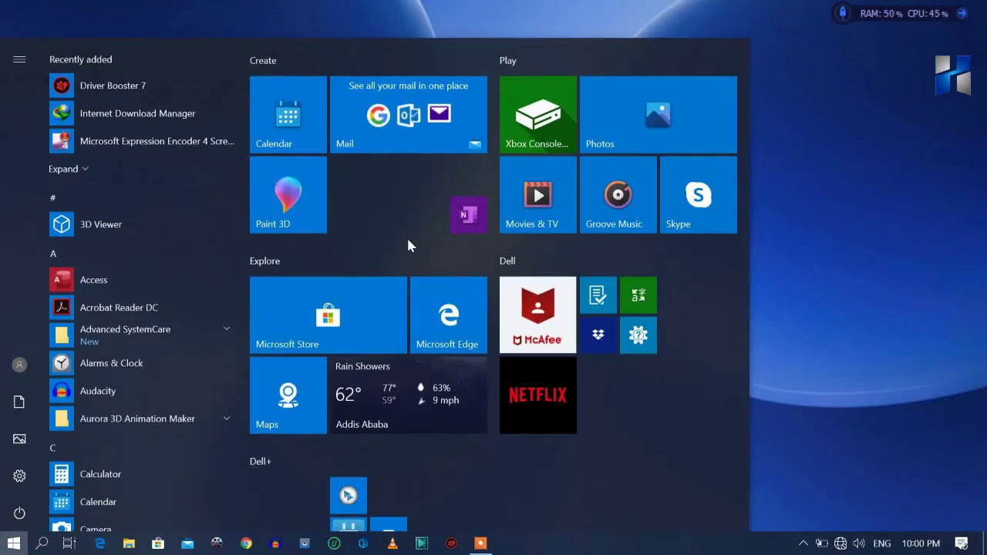
text(aur)
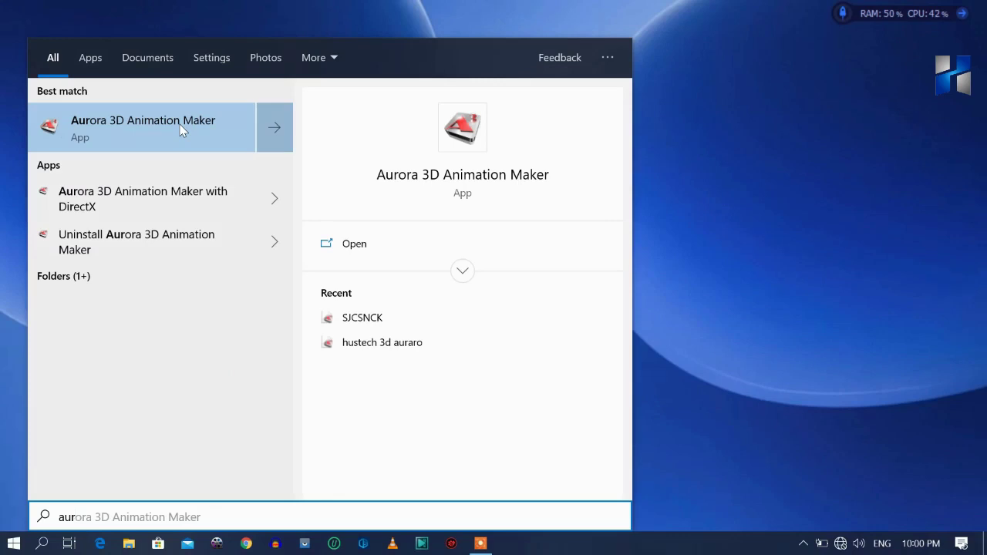
click(182, 130)
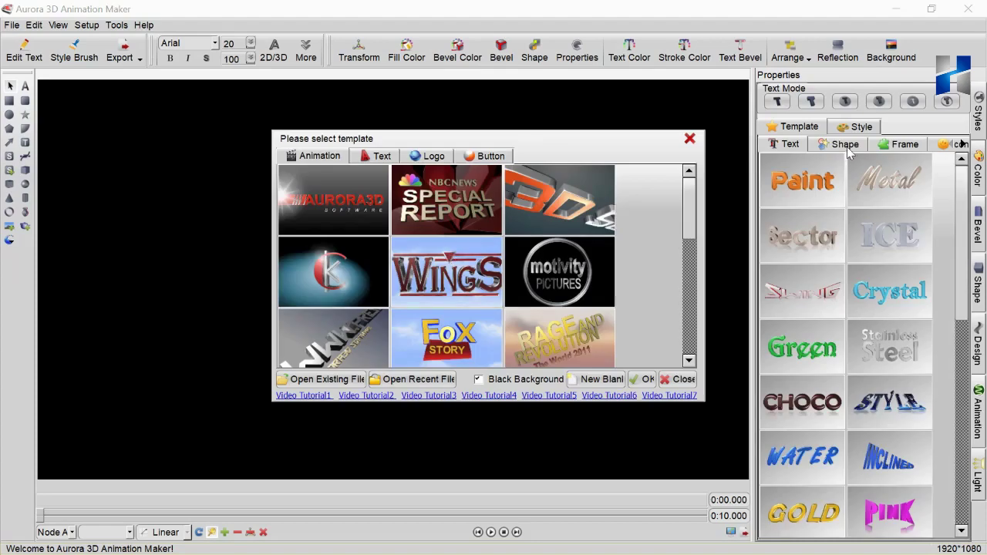
Step: Browse the Text and Logo templates, then accept the '3D Maker Design' text template
mouse_move(691, 222)
mouse_down()
mouse_move(693, 281)
mouse_move(644, 210)
mouse_up()
click(364, 159)
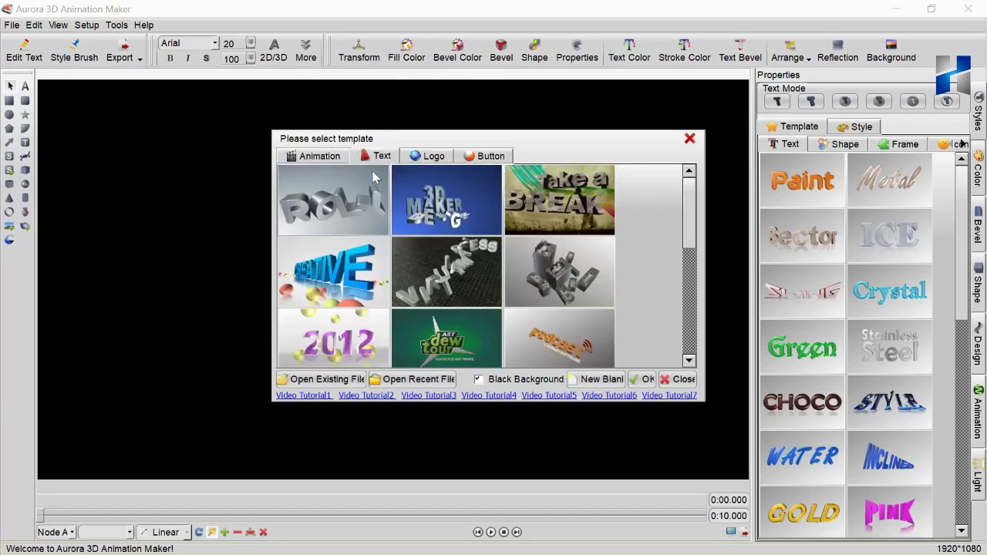
click(426, 158)
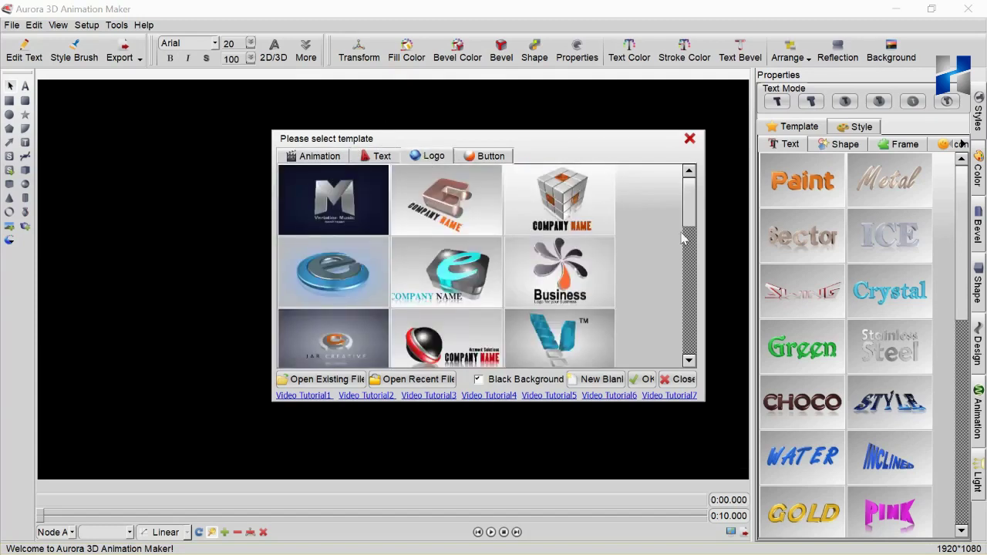
drag(692, 202, 683, 328)
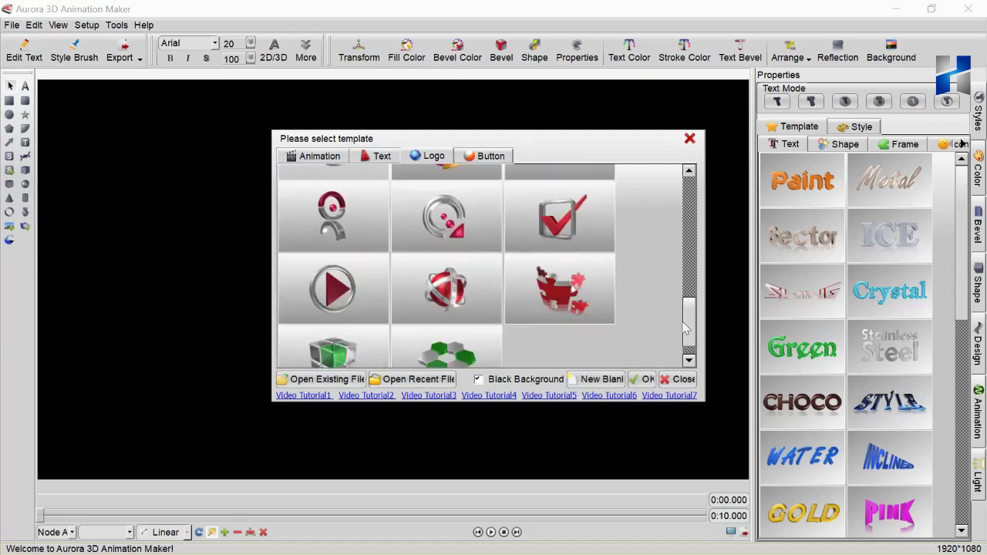
drag(683, 328, 680, 345)
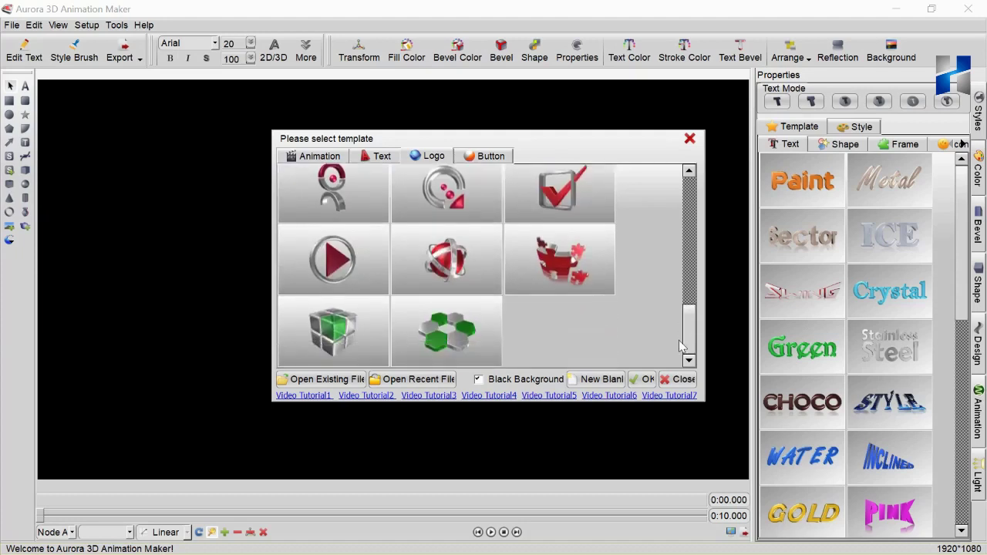
click(388, 157)
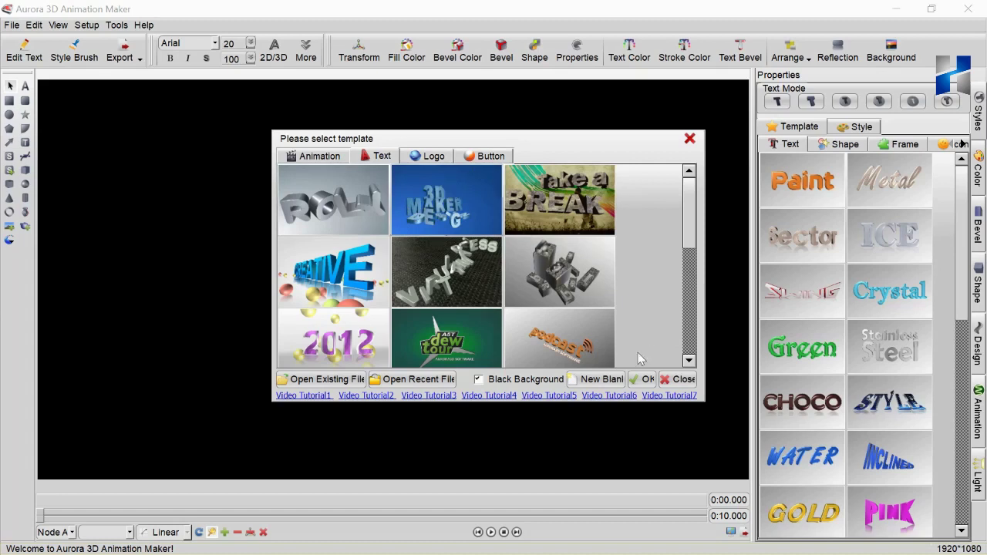
click(641, 378)
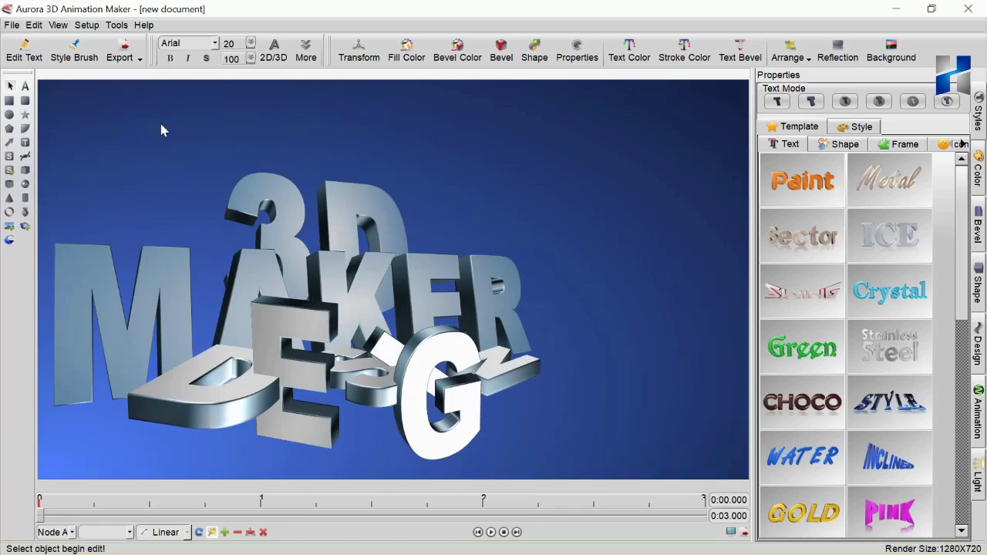
Step: Select and delete every object from the template scene
key(ctrl+a)
click(463, 385)
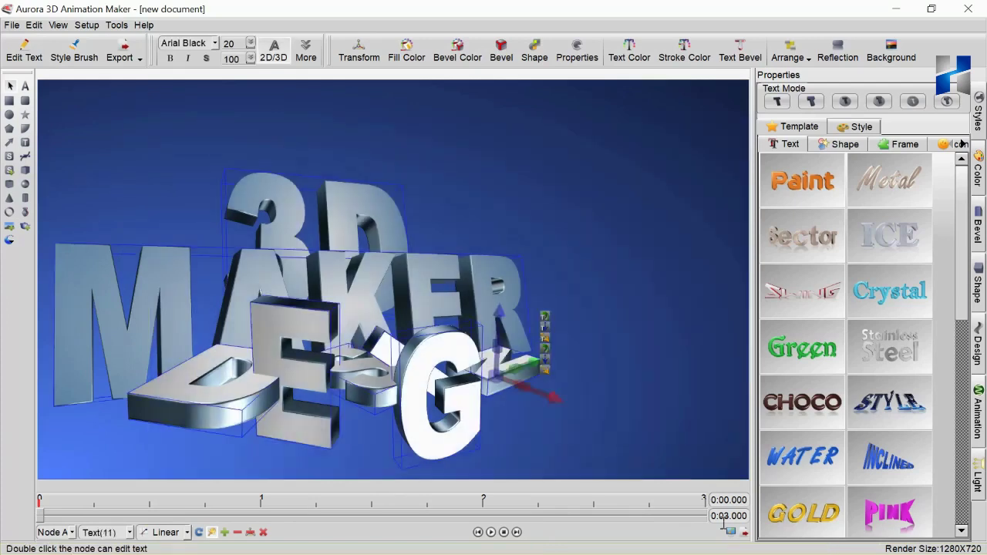
key(Delete)
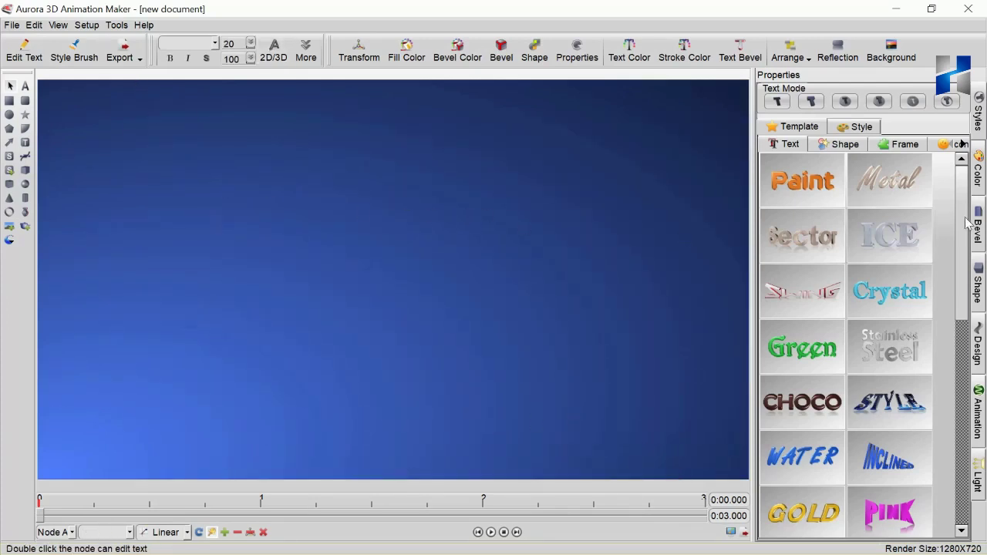
Step: Add a trial Crystal-style 3D text, move it left, then delete it
scroll(964, 231, down, 3)
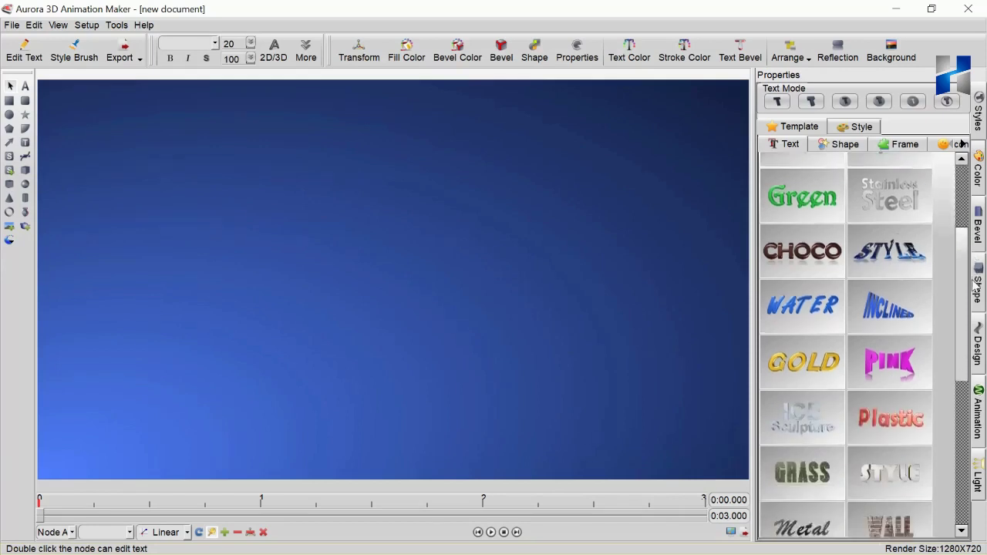
scroll(963, 270, down, 2)
scroll(963, 347, down, 3)
scroll(983, 408, down, 1)
scroll(980, 346, up, 4)
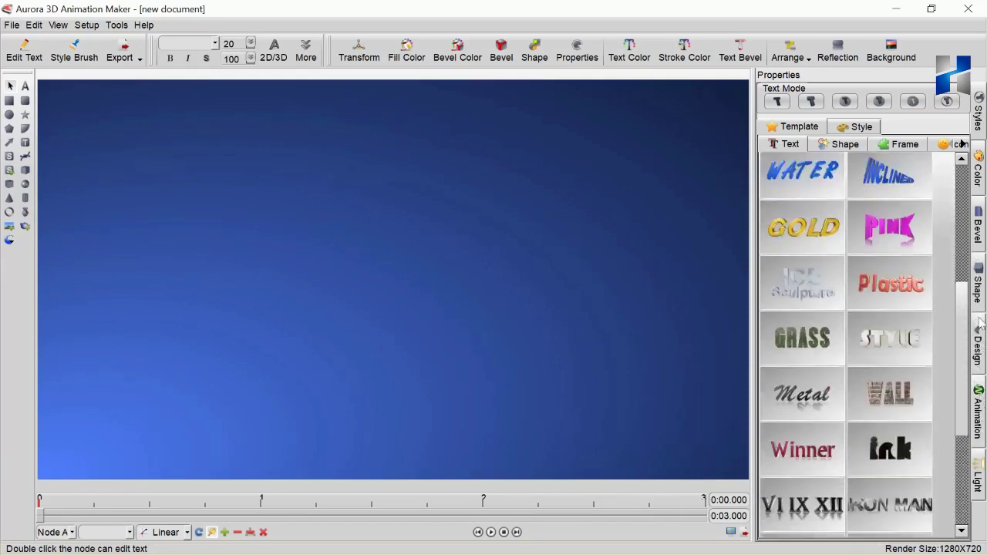
scroll(979, 277, up, 4)
scroll(976, 243, up, 2)
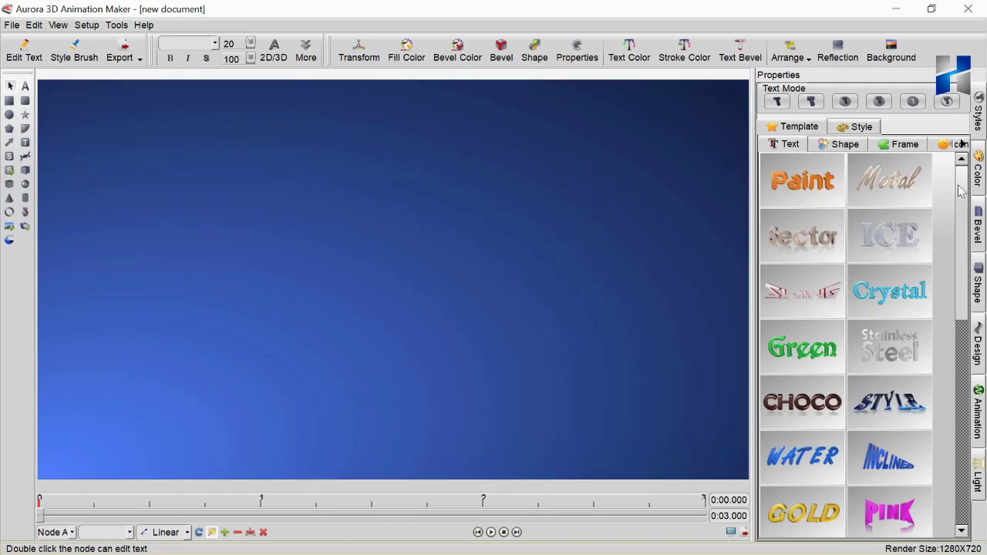
click(923, 293)
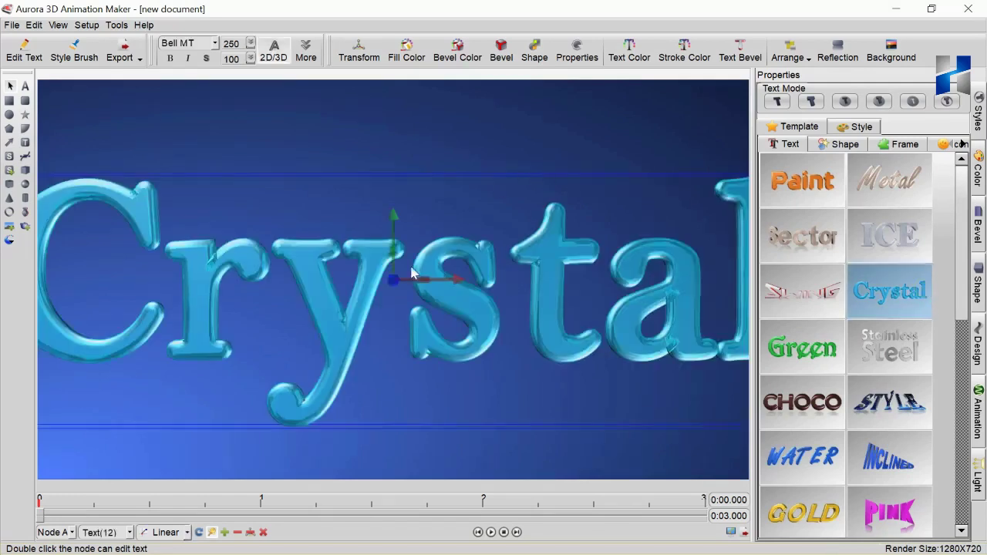
drag(522, 308, 466, 239)
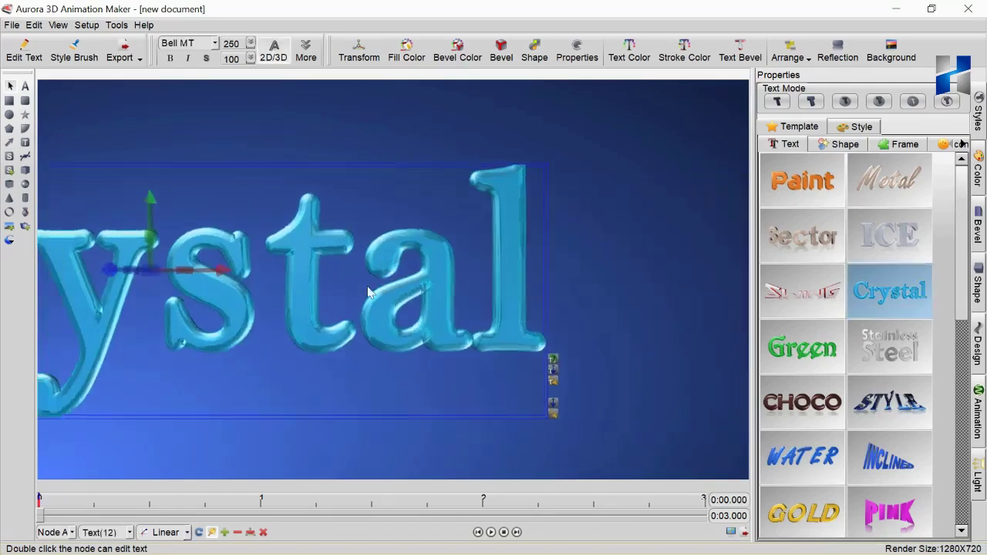
right_click(466, 239)
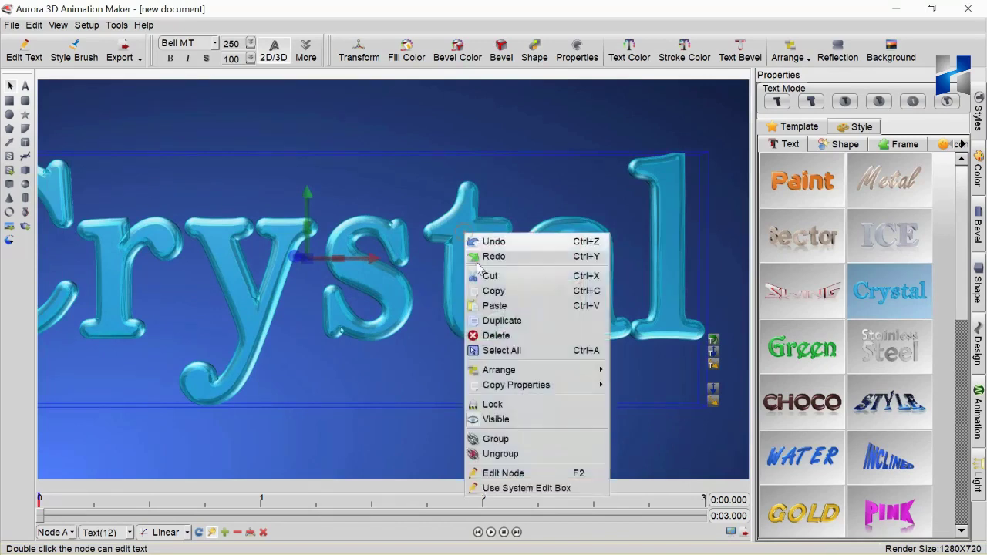
click(539, 336)
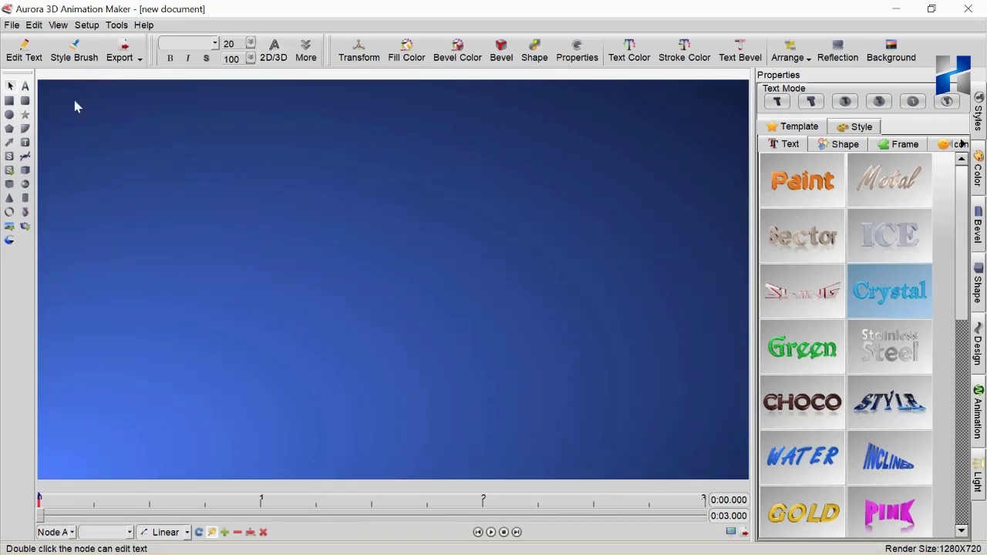
Step: Place a new 3D text object at canvas centre reading 'Hustech'
click(26, 86)
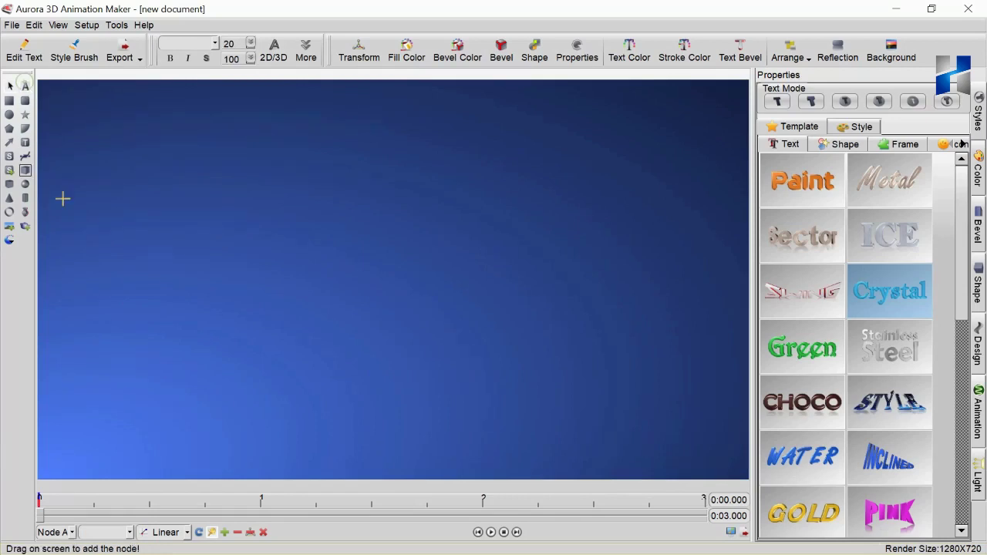
click(376, 246)
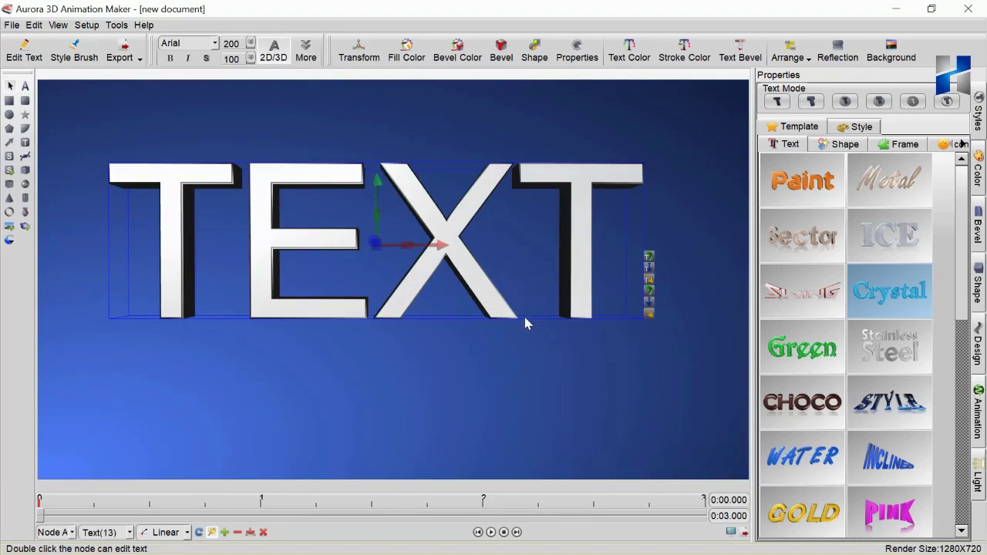
double_click(489, 288)
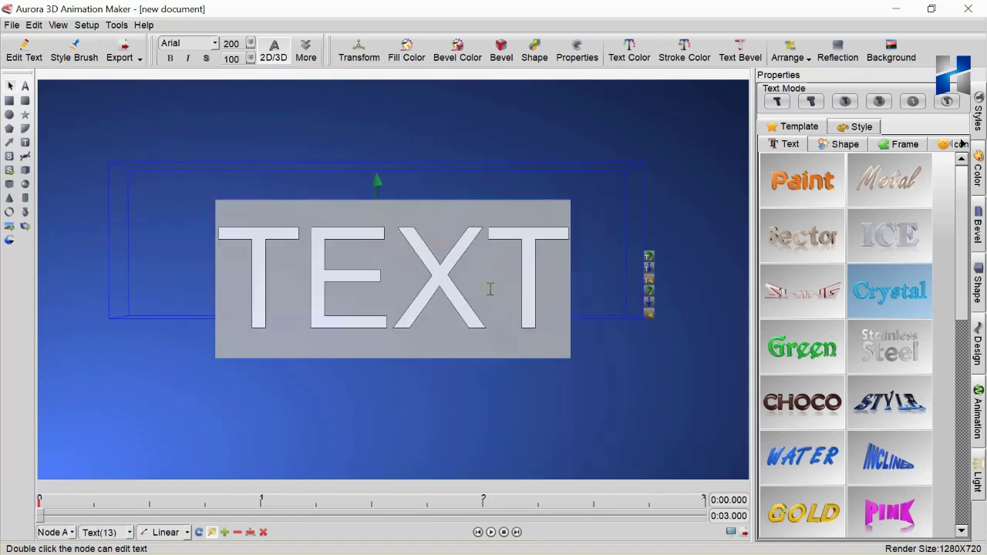
key(ctrl+a)
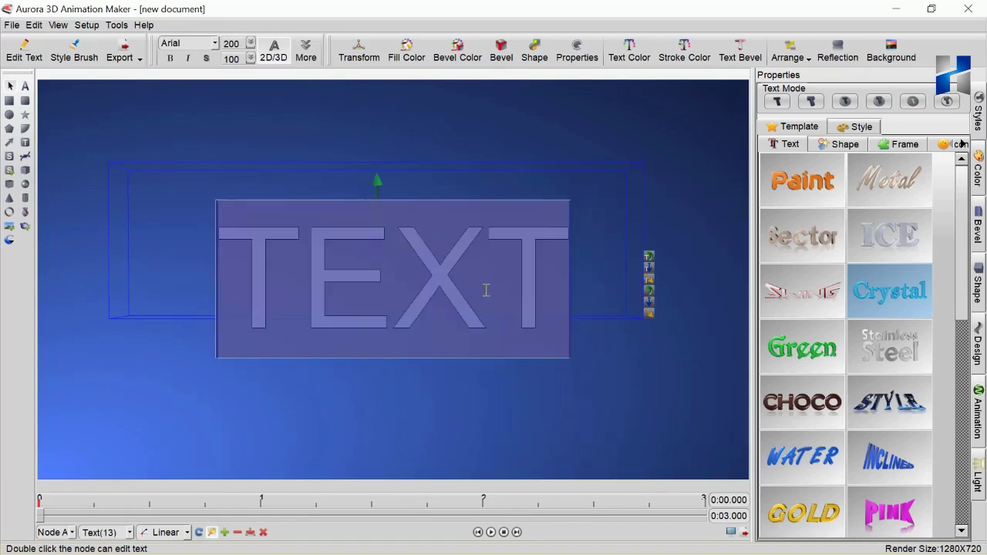
text(Hus)
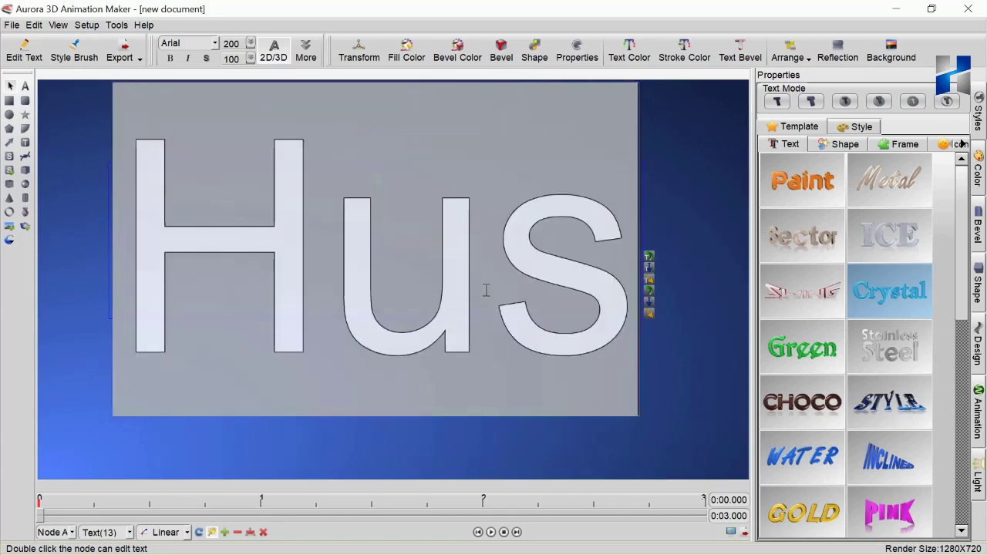
text(tech)
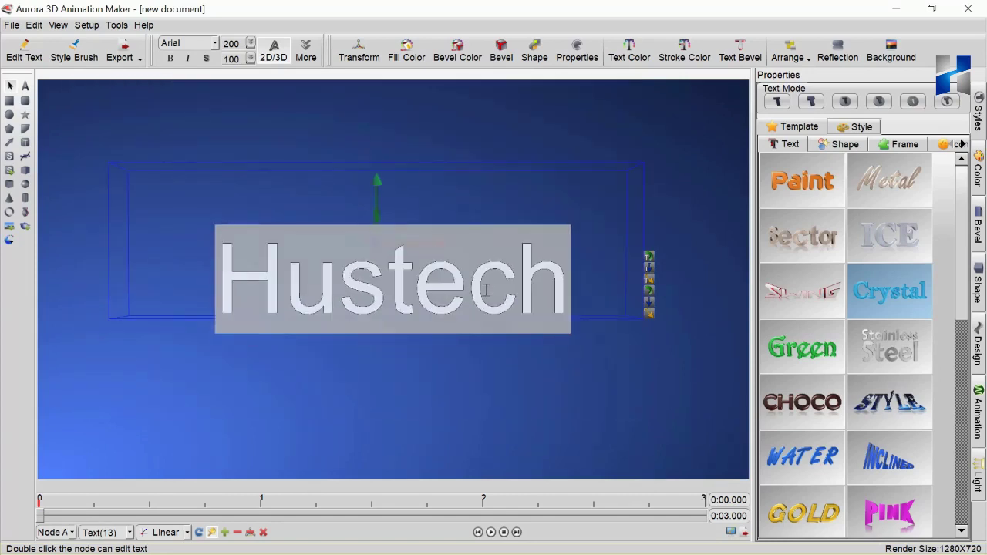
click(531, 146)
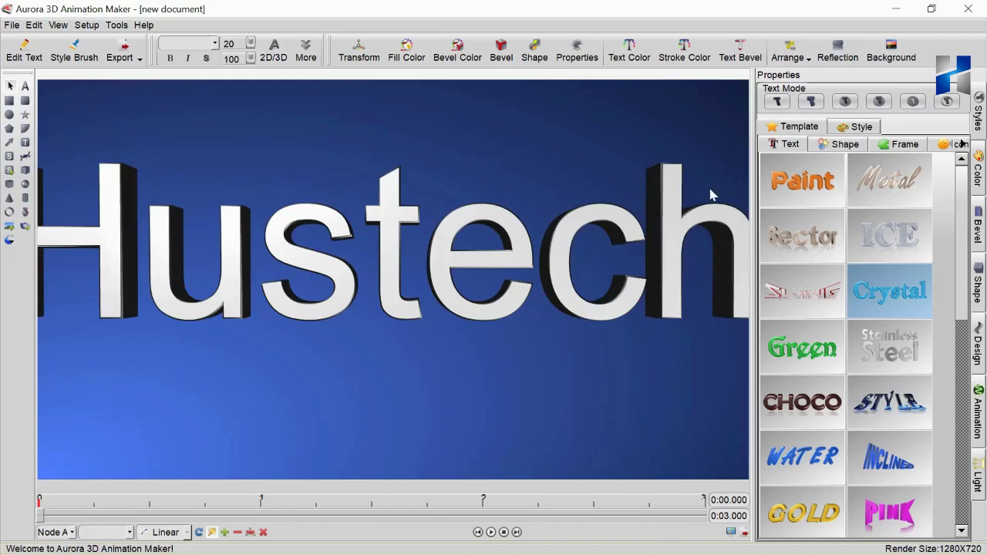
Step: Shrink and reposition the Hustech text so it sits near the canvas centre
drag(681, 228, 558, 235)
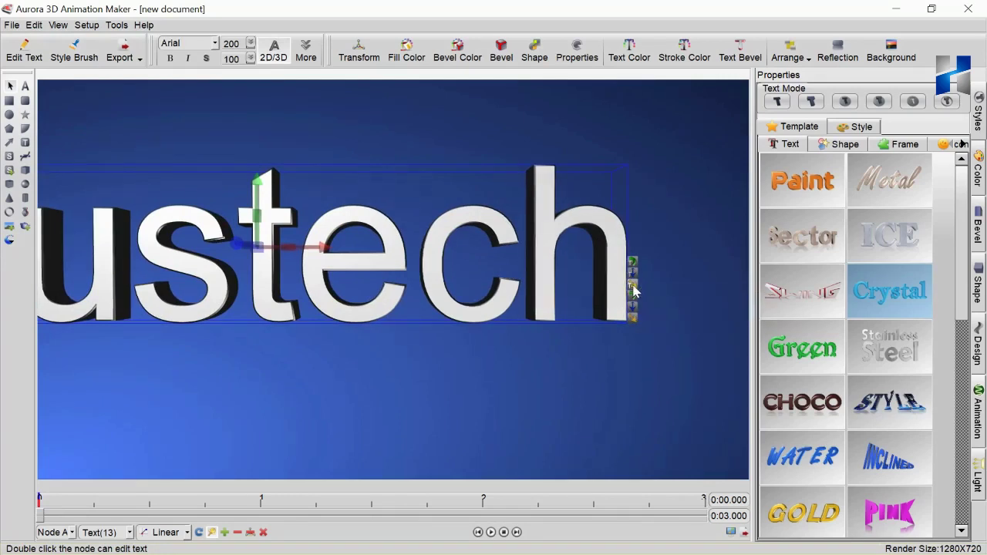
mouse_move(632, 290)
mouse_down()
mouse_move(584, 286)
mouse_move(494, 307)
mouse_move(577, 319)
mouse_move(512, 322)
mouse_up()
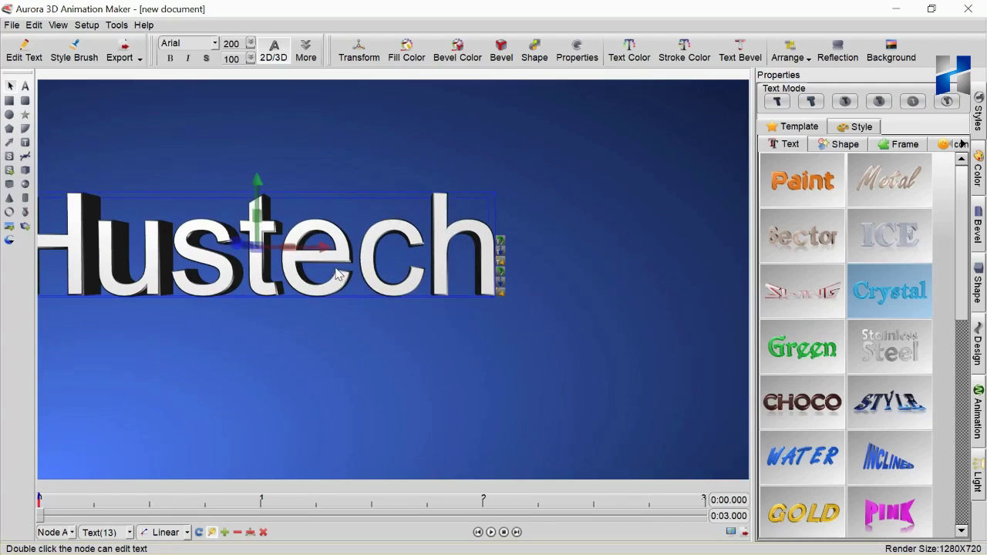
drag(333, 283, 455, 293)
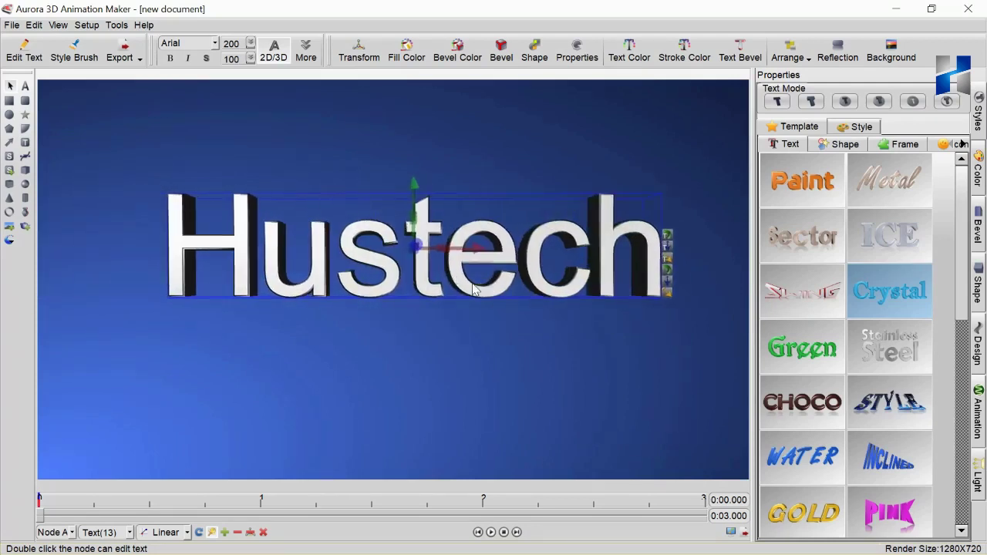
drag(455, 293, 457, 296)
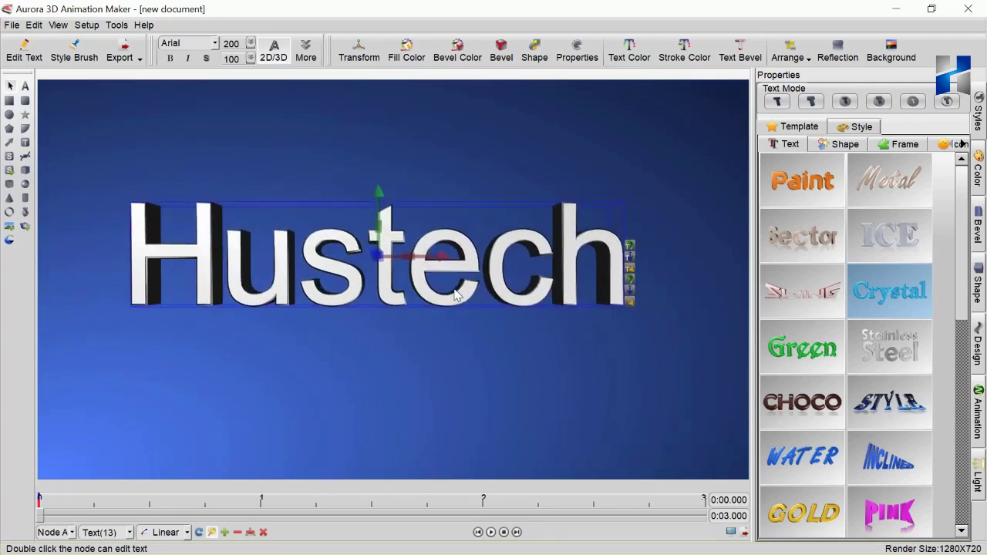
click(487, 143)
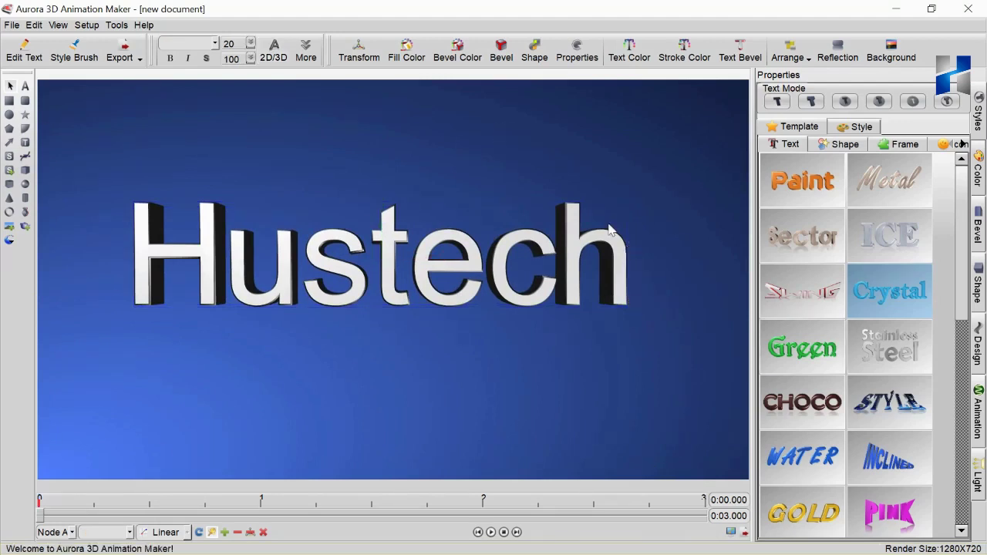
click(300, 285)
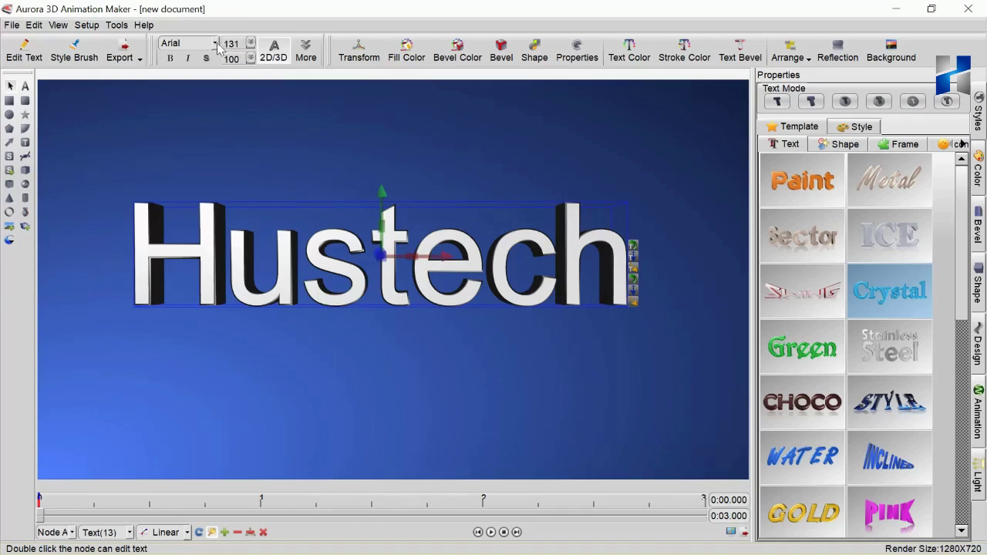
Step: Browse the font list for the Hustech text without choosing a font
click(184, 45)
click(217, 45)
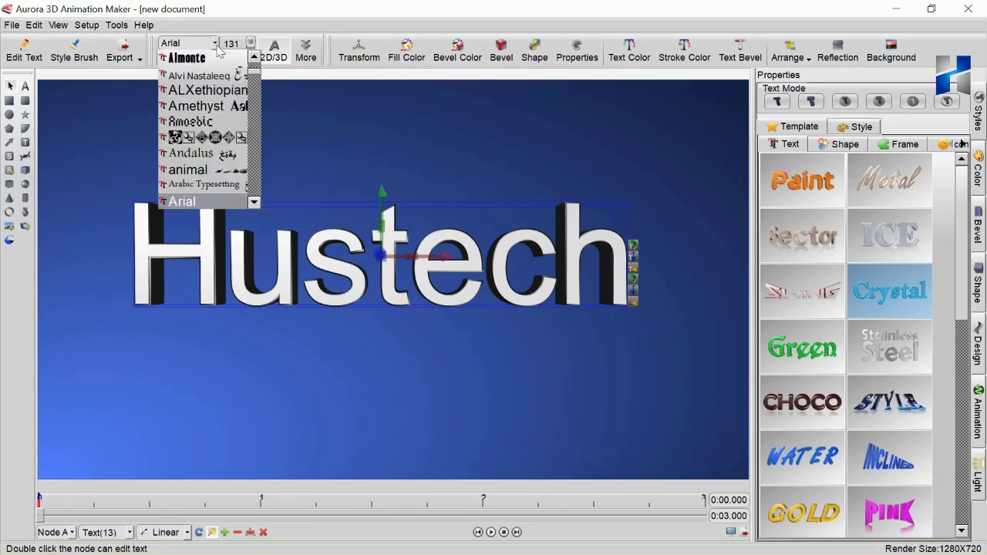
scroll(206, 115, down, 2)
scroll(206, 124, down, 1)
scroll(208, 134, down, 3)
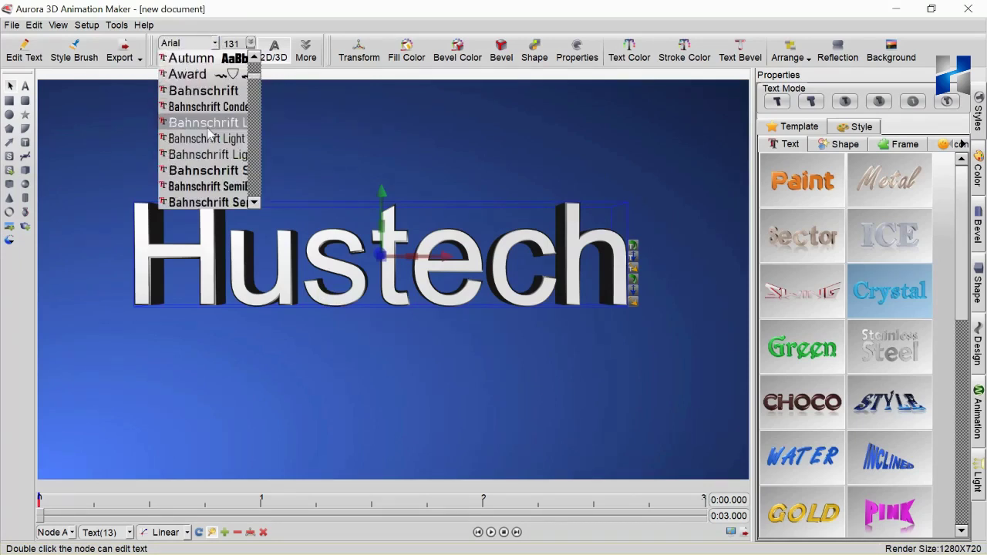
scroll(209, 130, down, 2)
scroll(211, 123, down, 6)
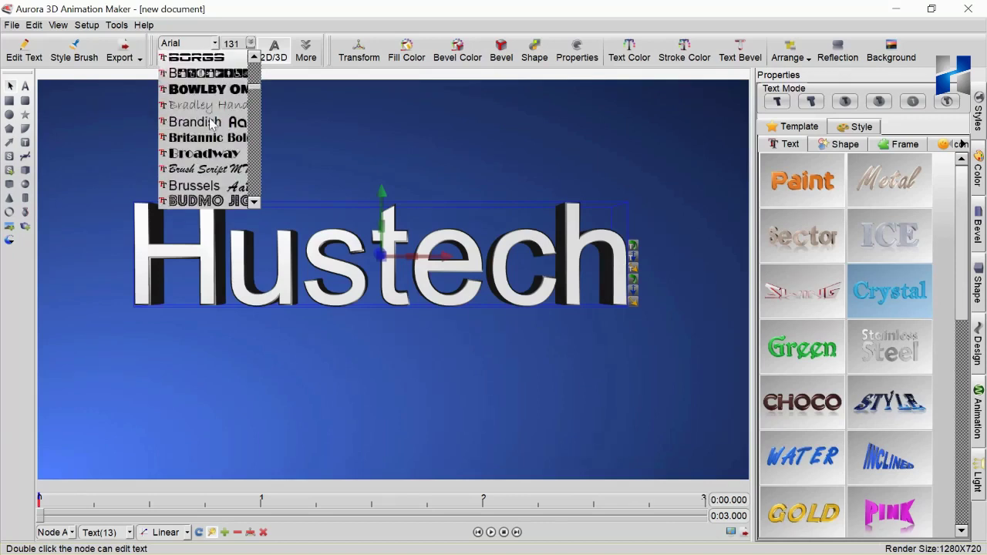
scroll(209, 122, down, 3)
scroll(209, 122, up, 1)
scroll(209, 122, up, 2)
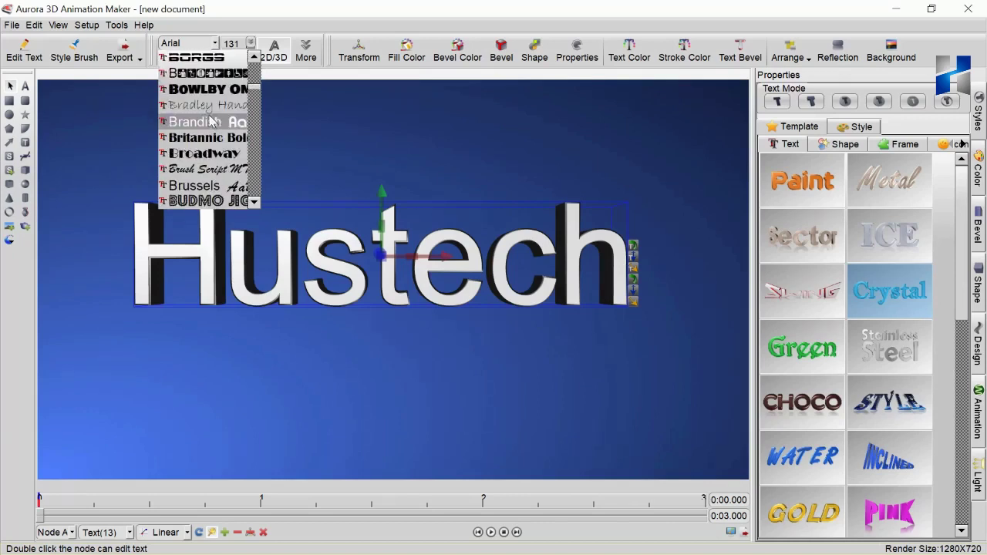
click(189, 41)
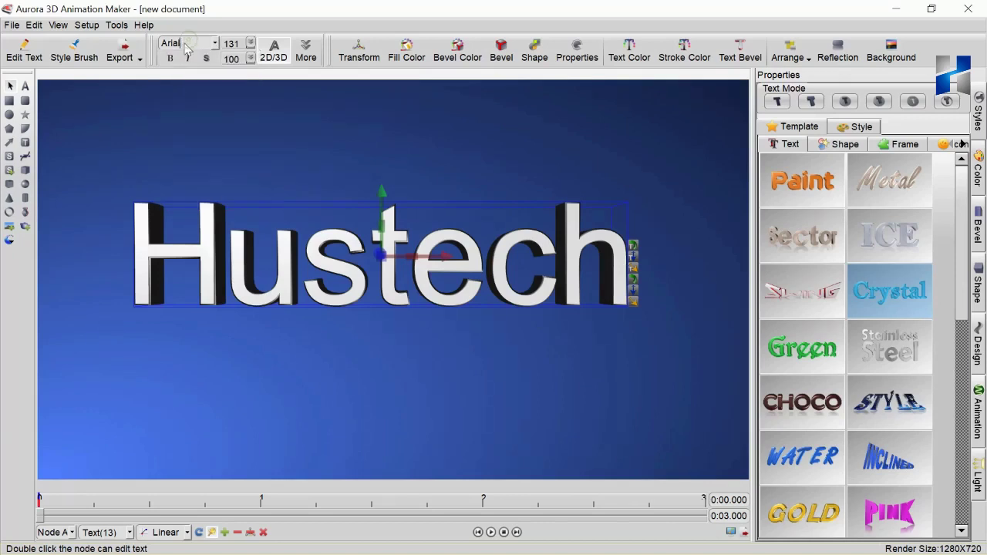
Step: Change the Hustech text font from Arial to Bell MT
double_click(185, 45)
text(Bell MT)
key(Return)
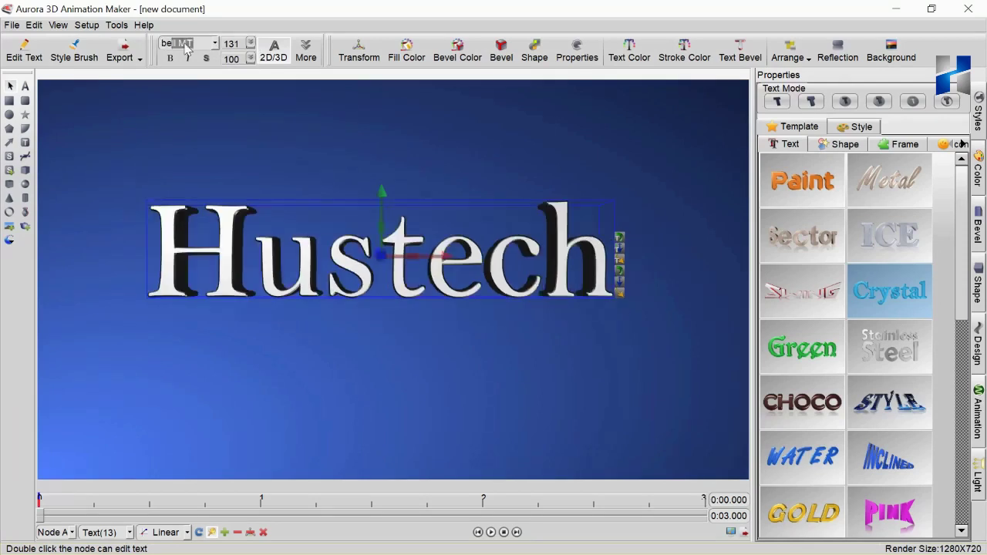
click(515, 155)
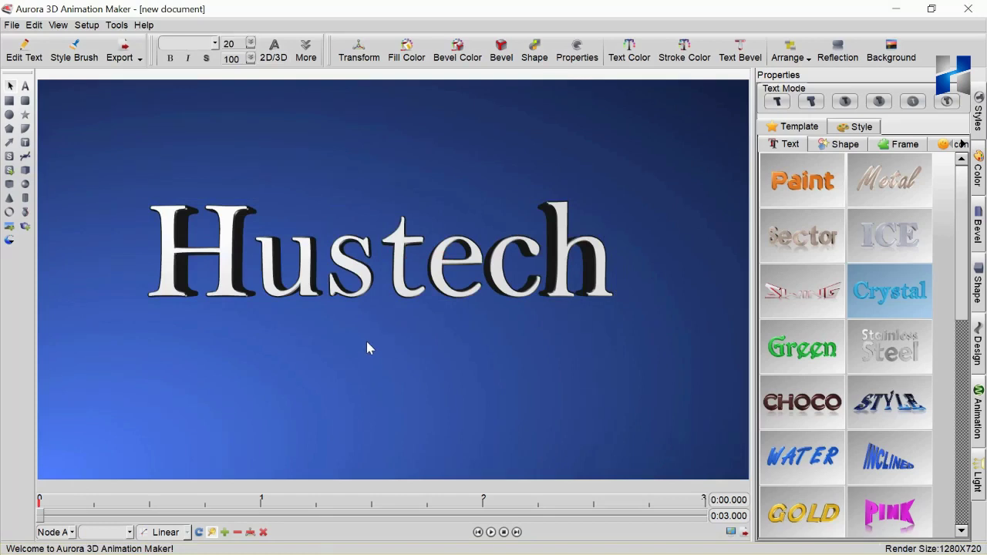
click(507, 290)
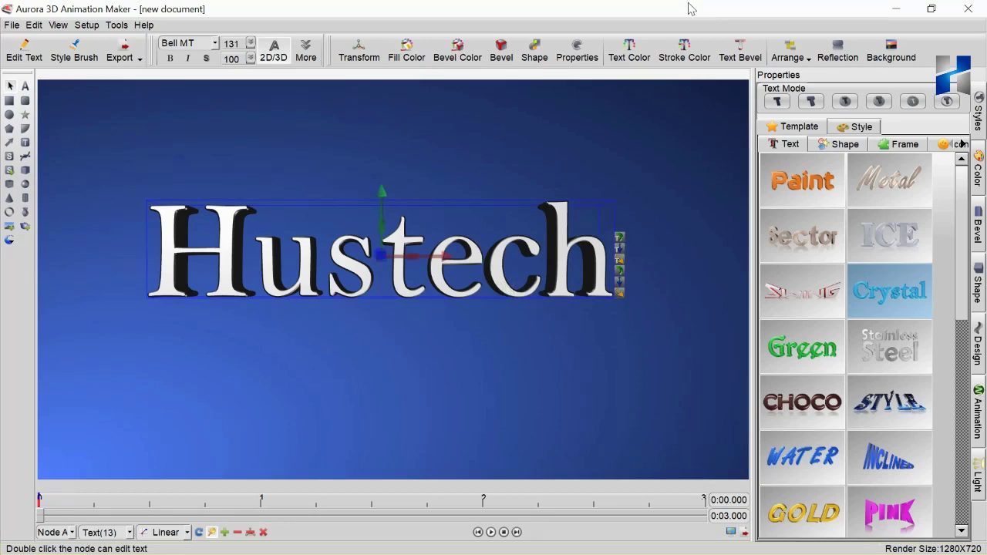
Step: Try several text colour hues, finally setting the Hustech text colour to white
click(639, 51)
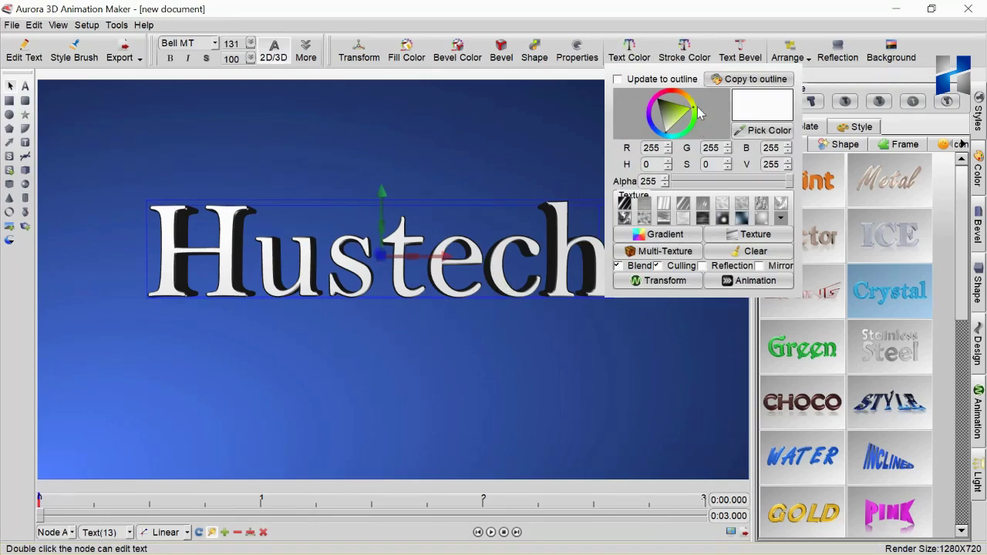
drag(694, 112, 683, 134)
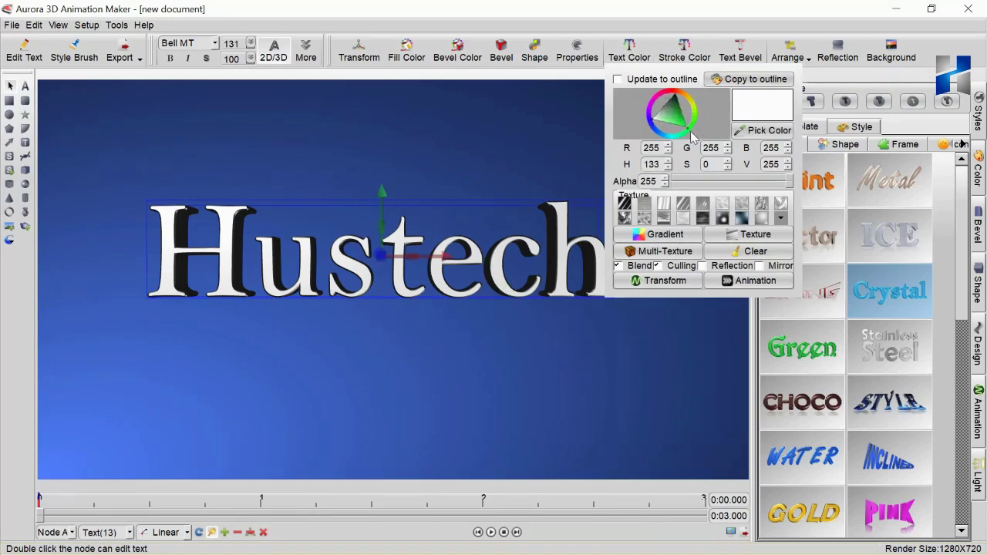
click(511, 263)
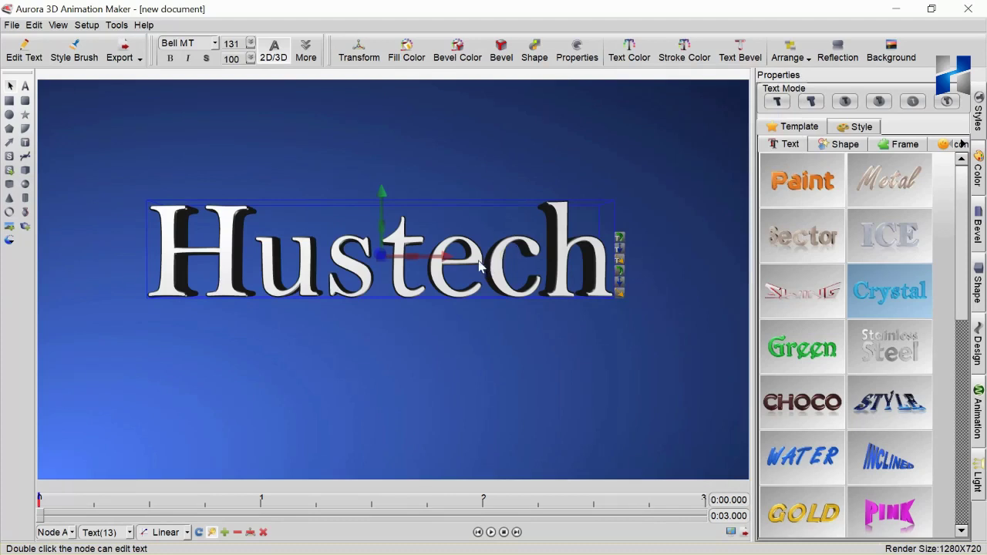
click(571, 51)
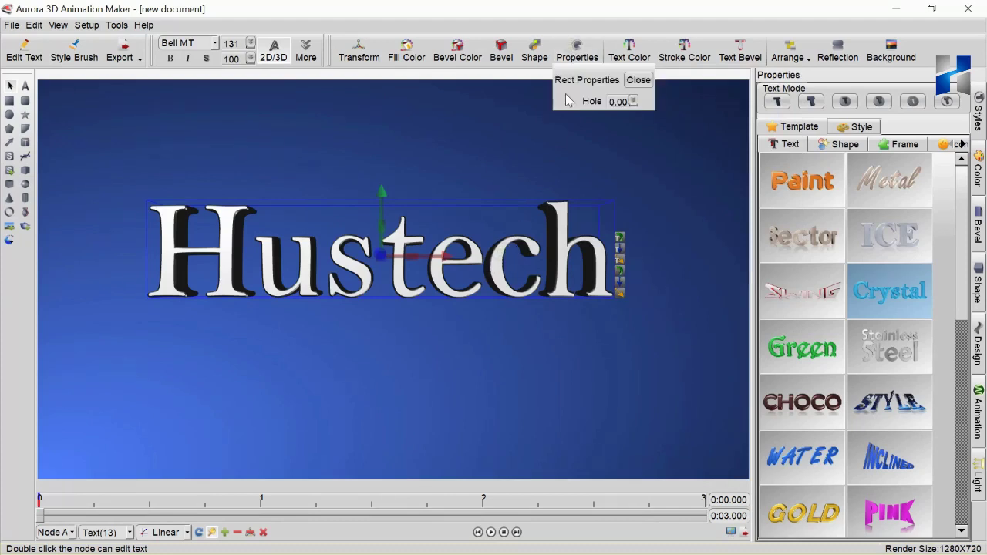
click(630, 48)
drag(688, 129, 693, 117)
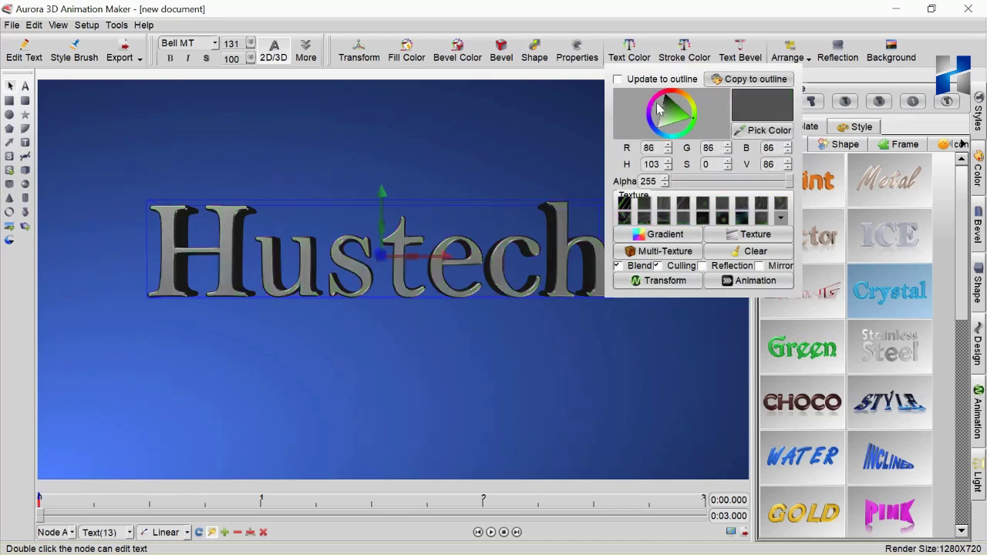
drag(693, 117, 665, 146)
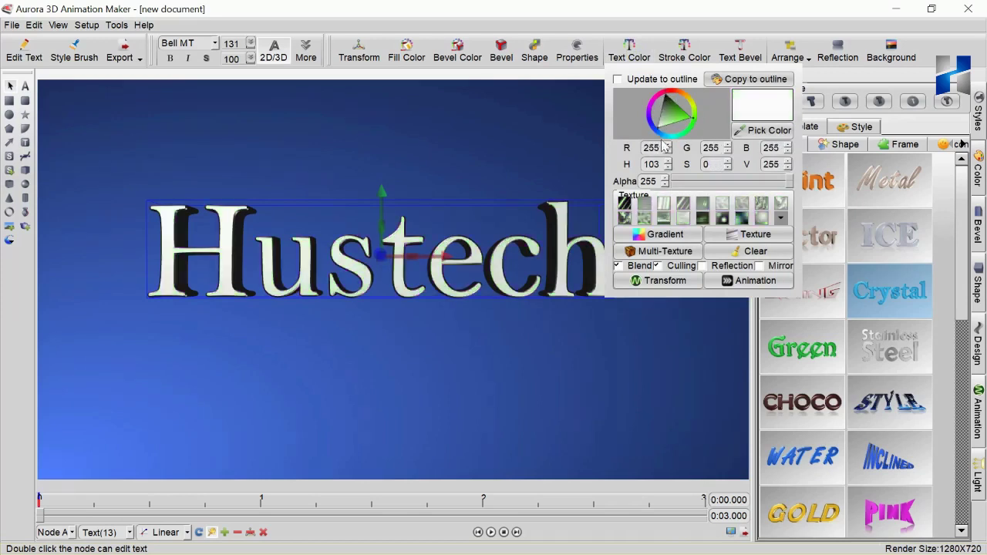
Step: Try granite and silver textures, then apply a glossy chrome texture to the letters
click(781, 220)
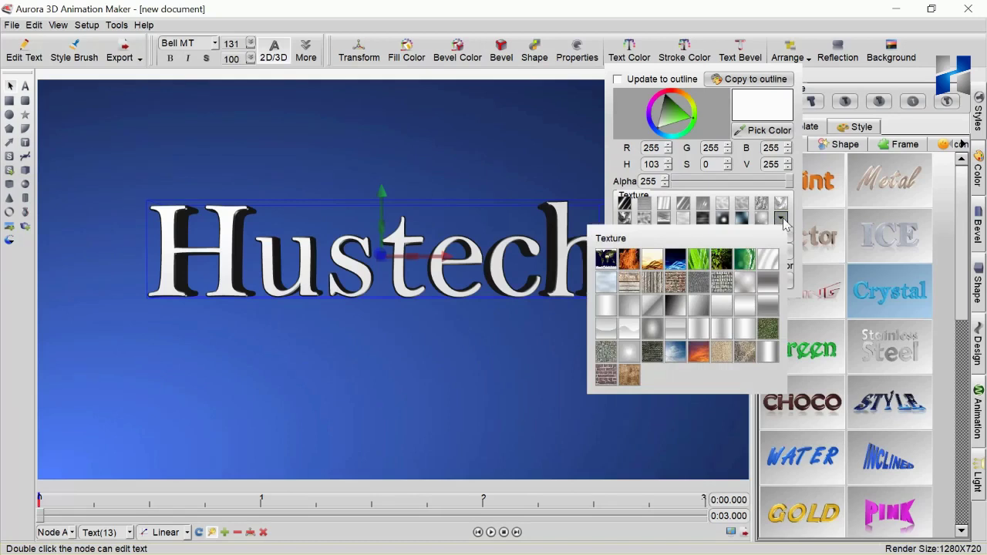
click(606, 356)
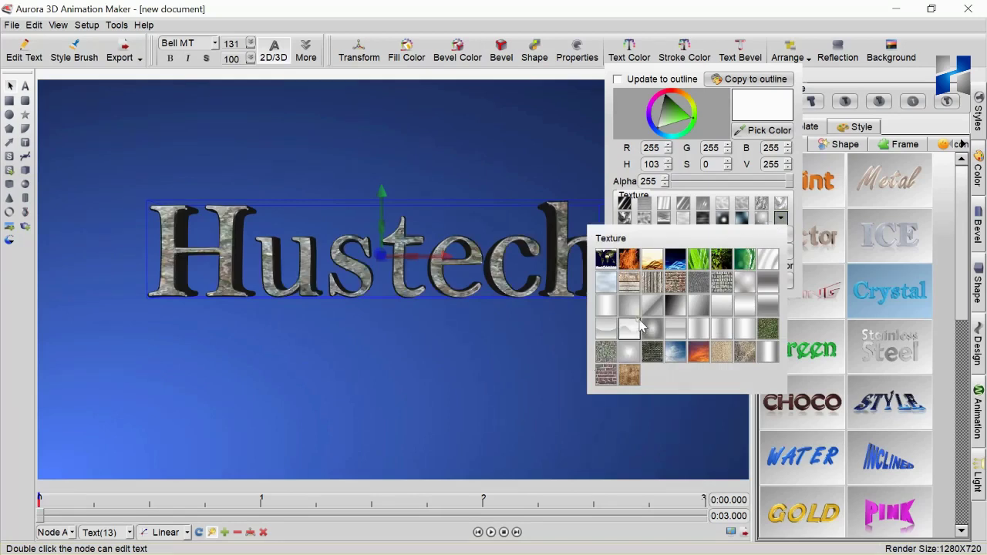
click(639, 326)
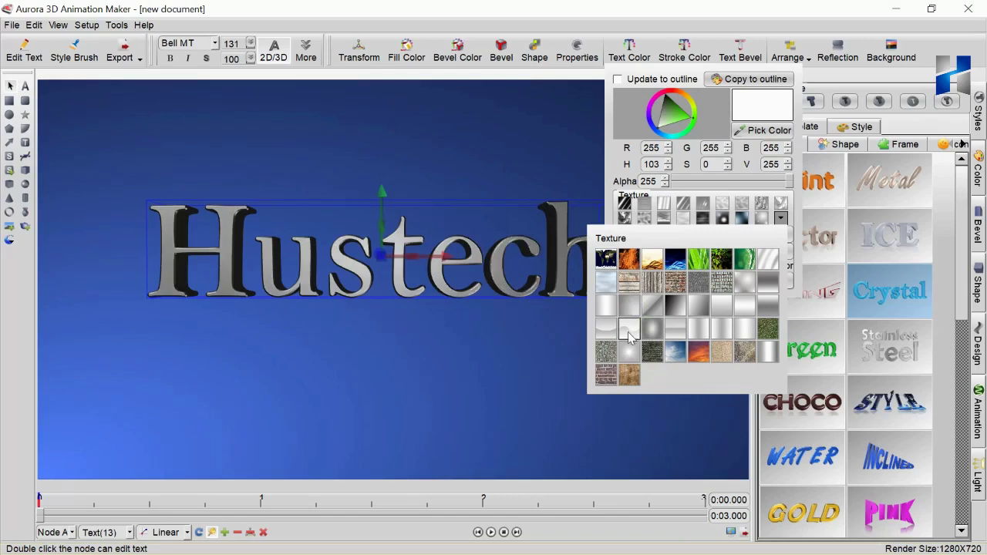
click(609, 331)
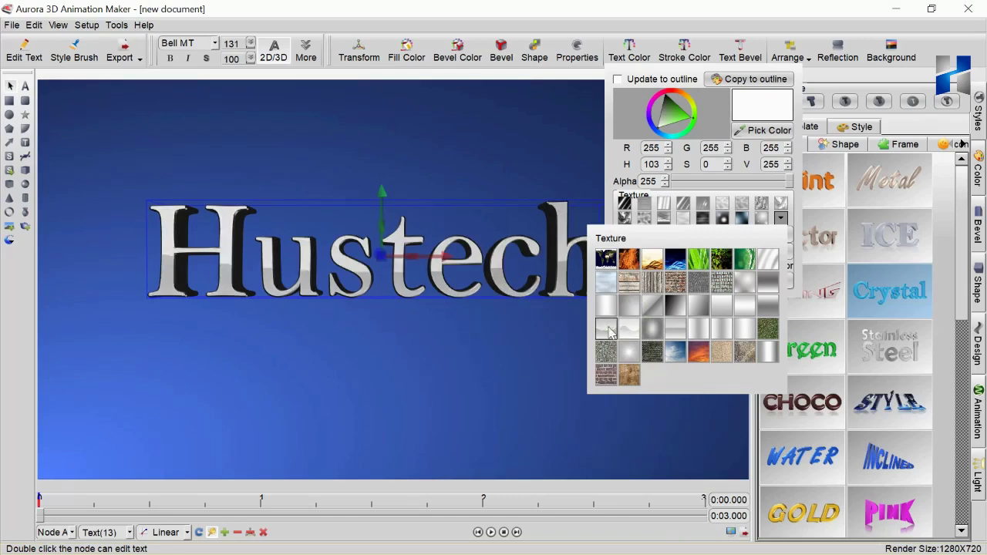
click(522, 131)
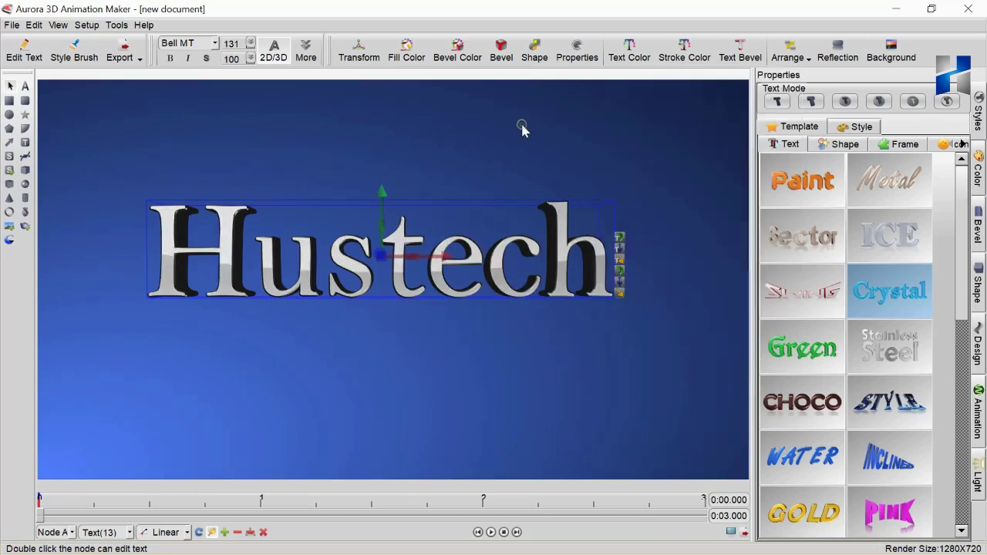
Step: Replace the plain blue background with the background-30 image, after trying bkimage1
mouse_move(386, 250)
click(894, 54)
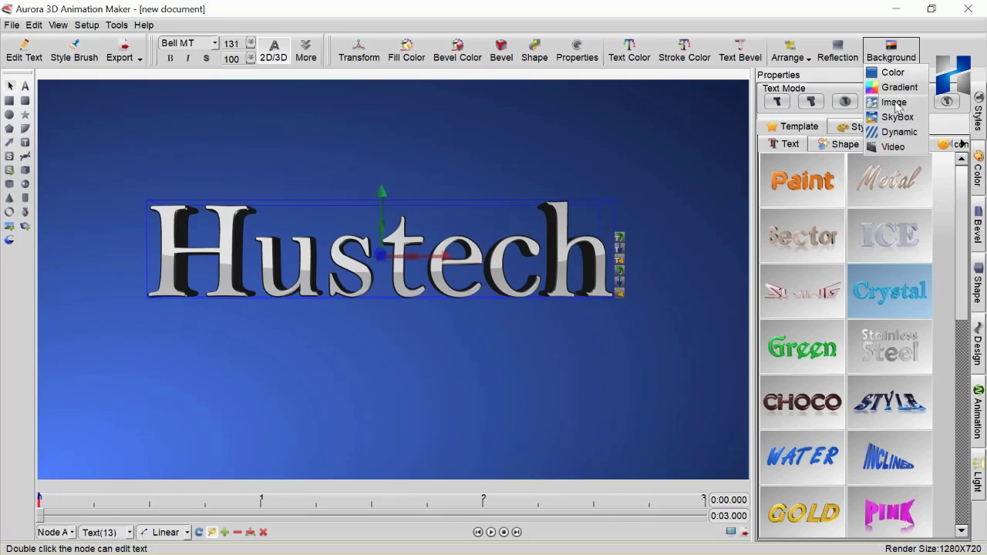
click(895, 102)
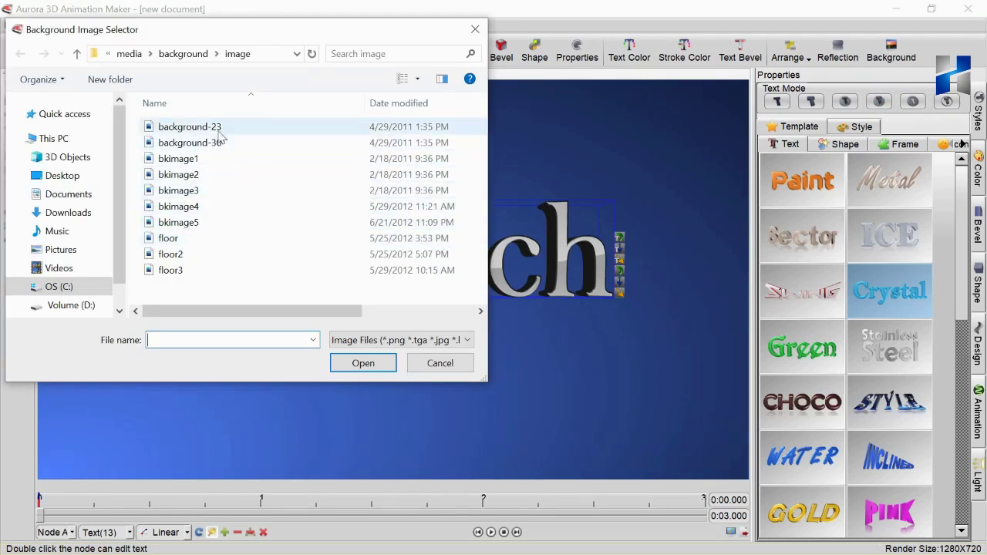
click(201, 157)
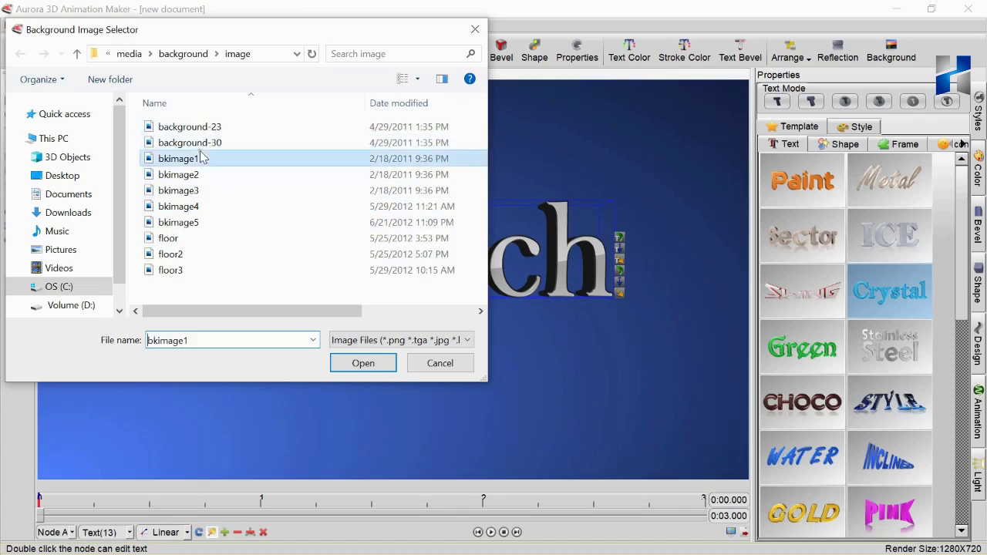
click(362, 363)
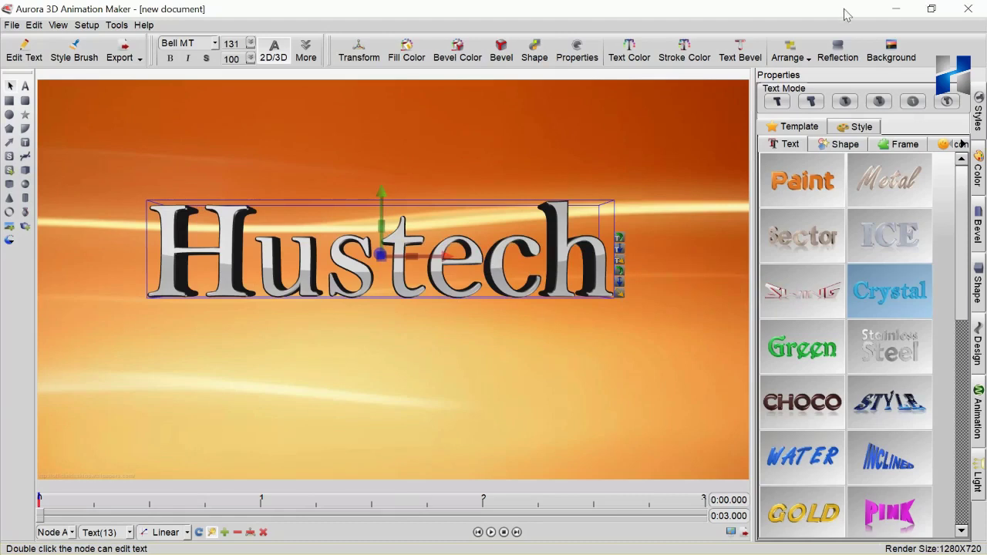
click(891, 51)
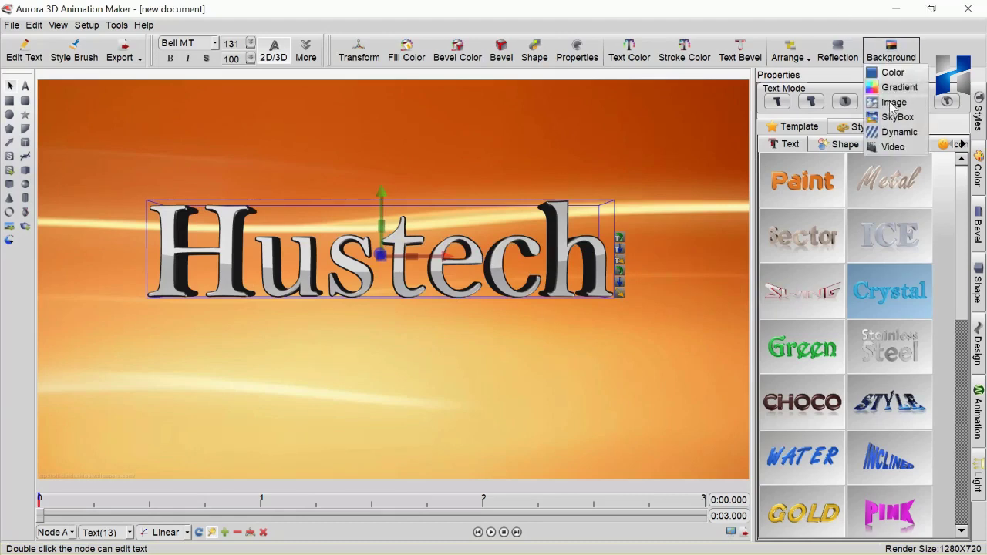
click(891, 104)
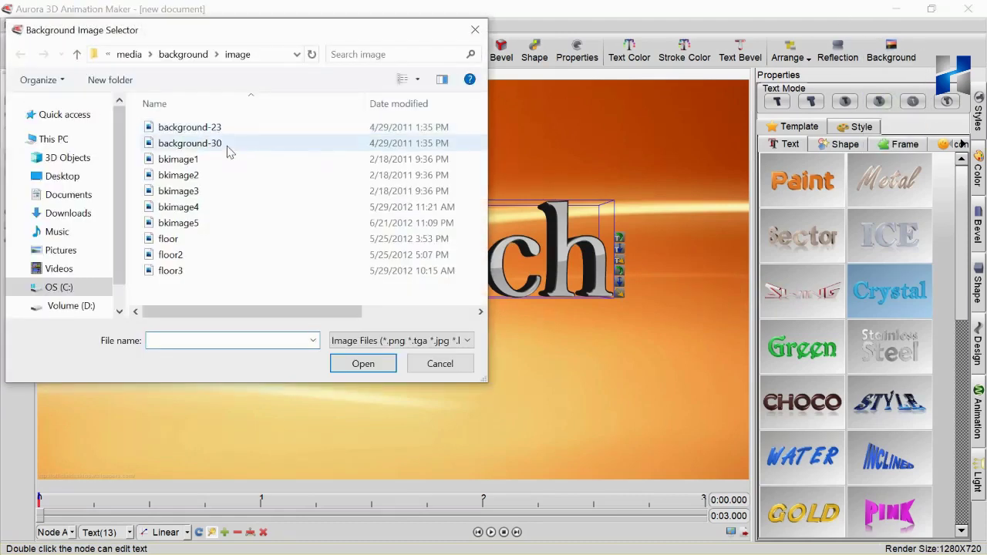
click(227, 151)
click(375, 364)
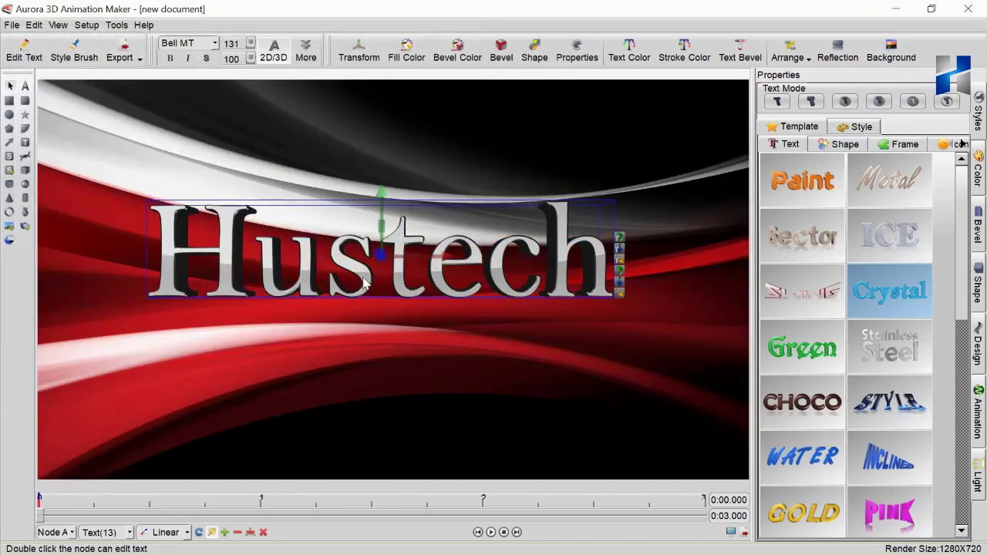
Step: Move the Hustech text slightly lower, centred over the red swoosh
mouse_move(365, 285)
mouse_down()
mouse_move(370, 305)
mouse_move(376, 299)
mouse_up()
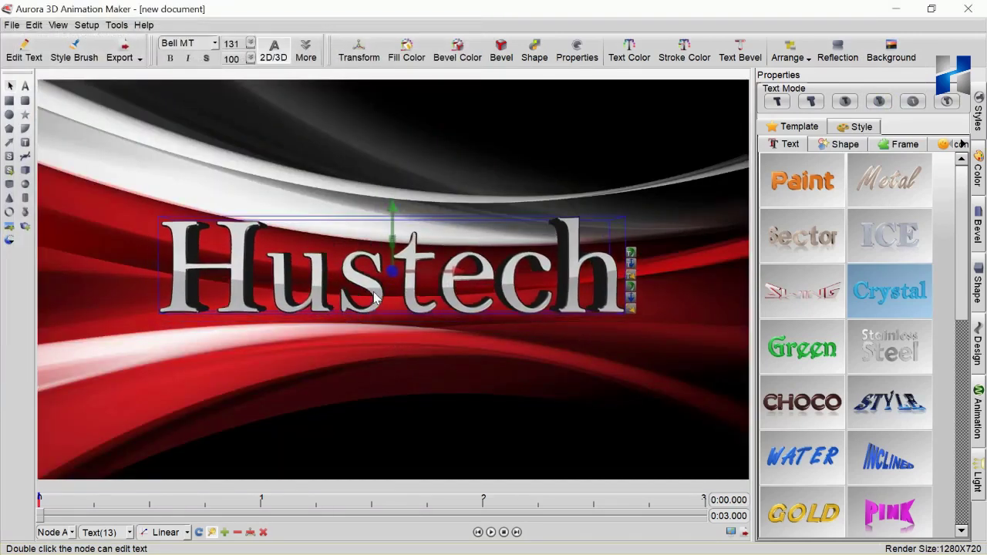
click(461, 189)
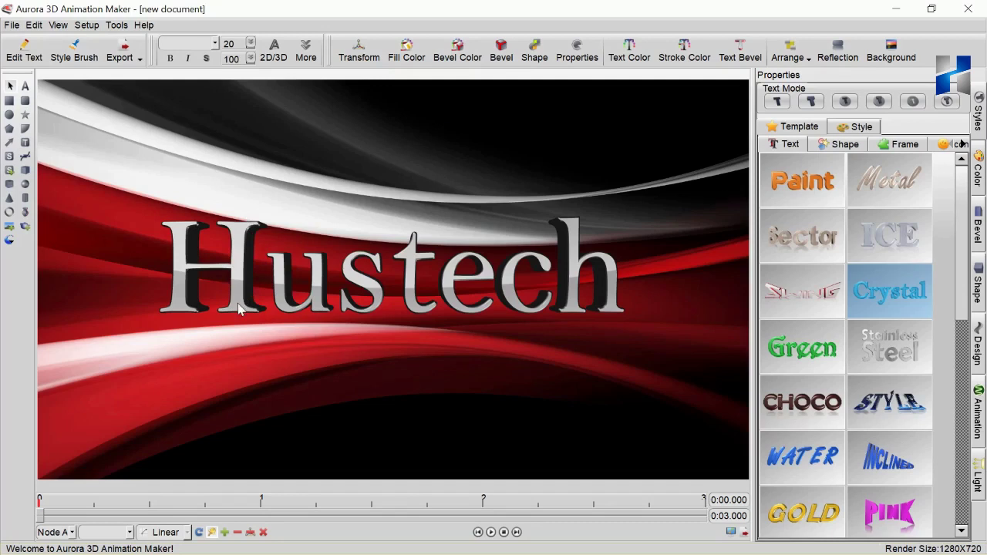
click(322, 307)
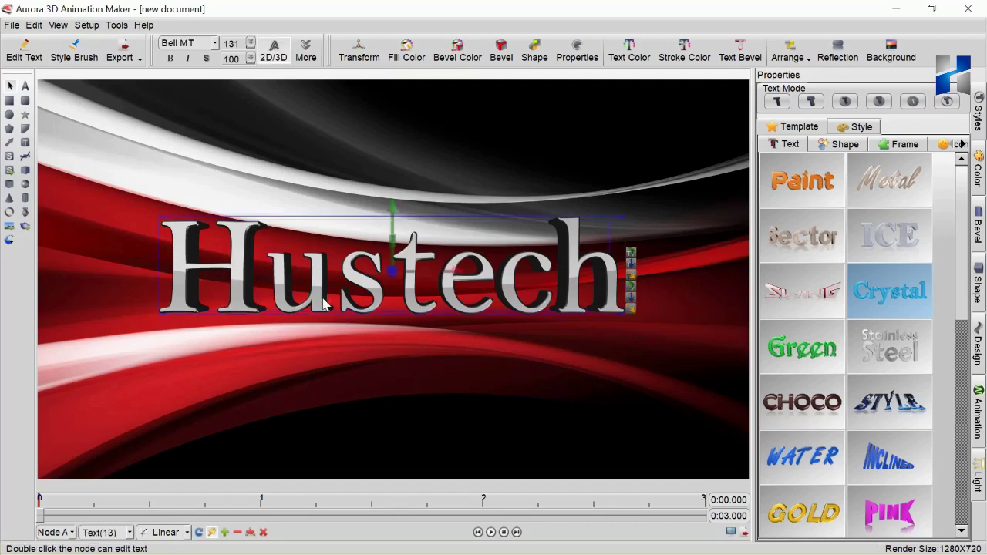
Step: Try blue and other hues and browse stroke textures for the Hustech stroke
click(681, 62)
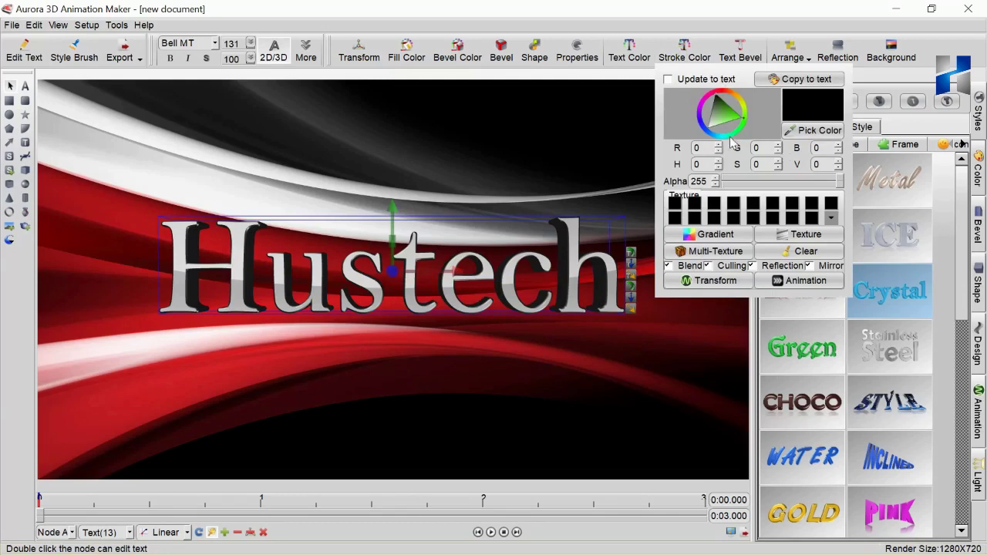
drag(745, 123, 705, 136)
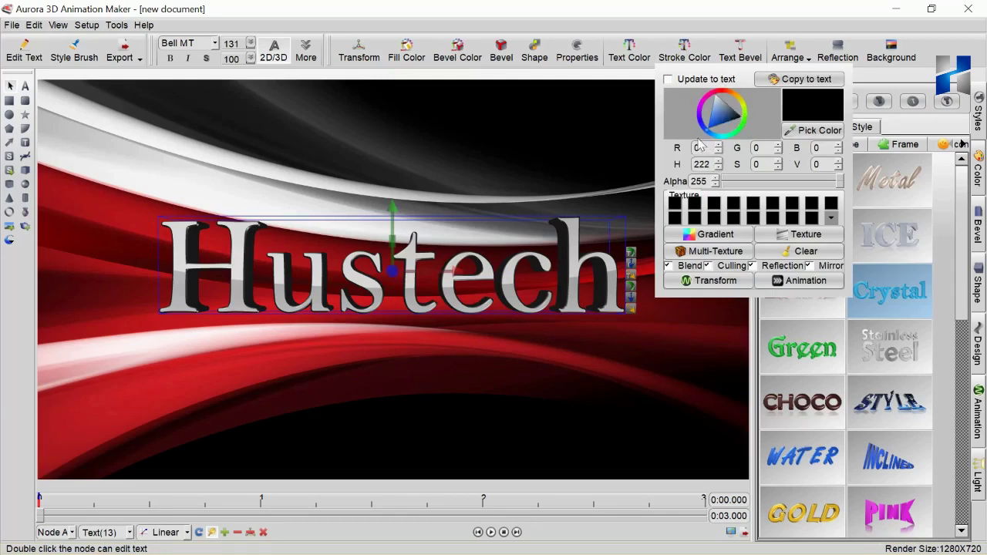
click(564, 277)
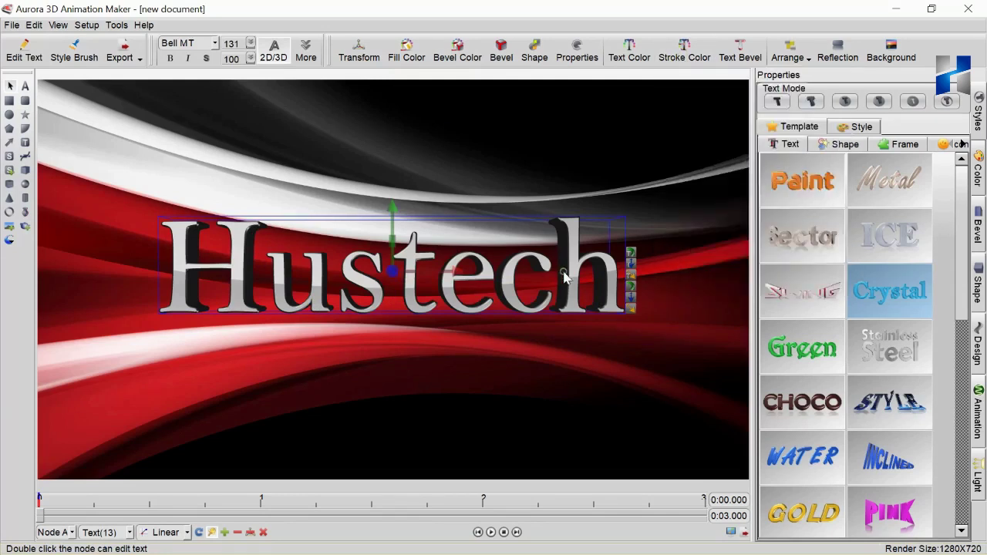
click(696, 49)
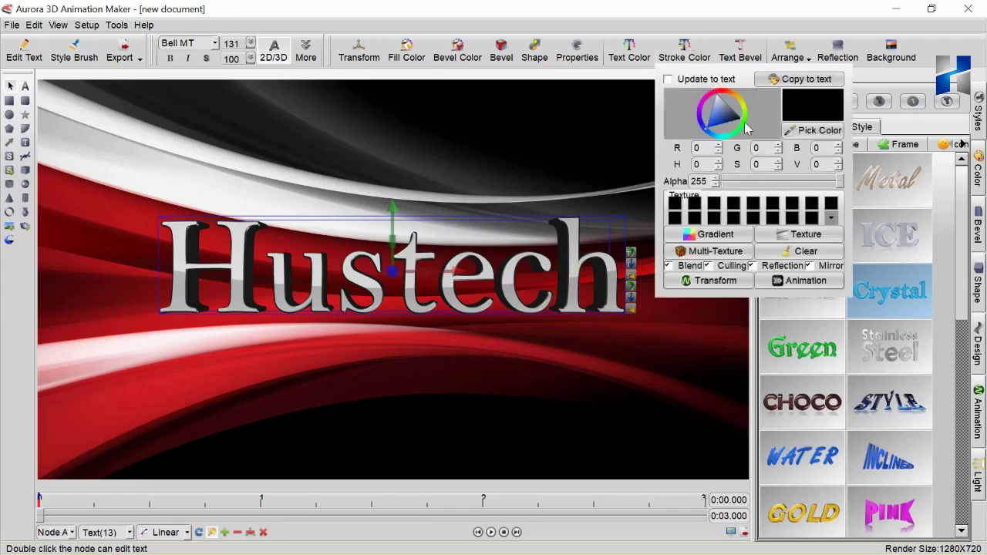
click(579, 235)
click(683, 48)
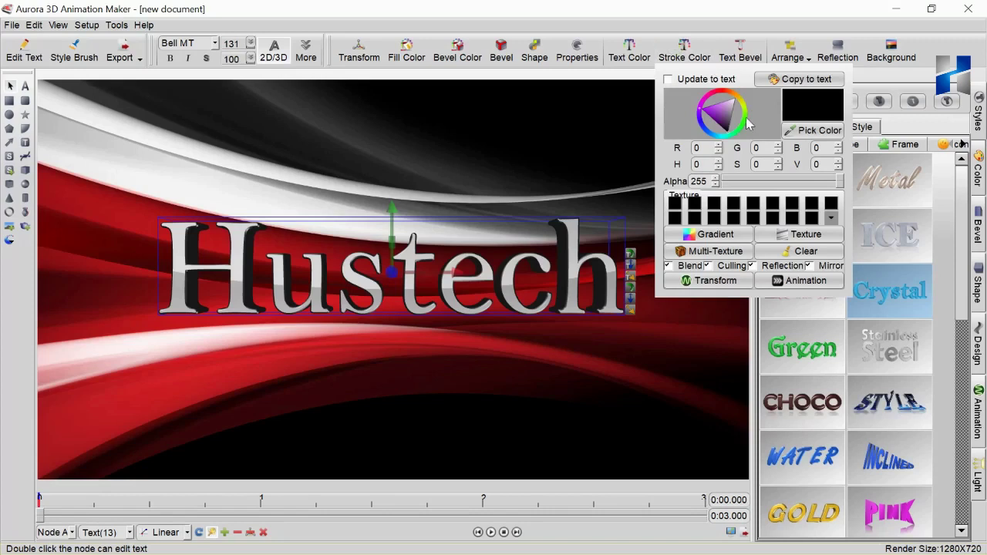
drag(746, 124, 693, 97)
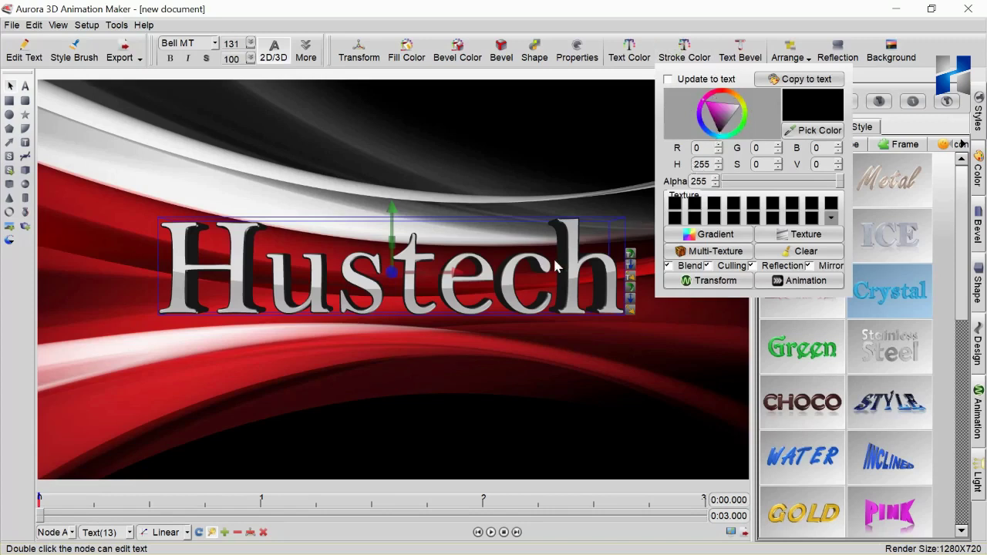
click(830, 219)
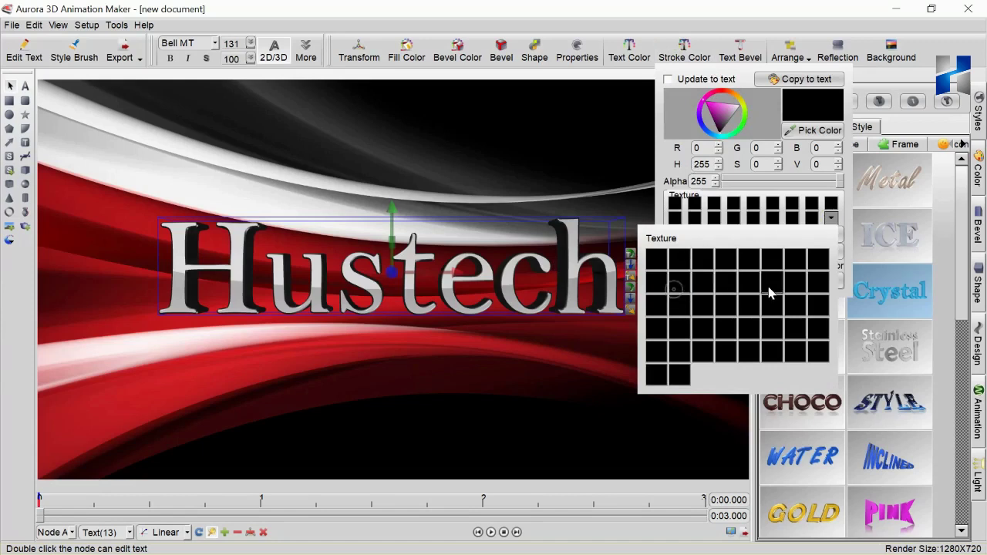
click(574, 141)
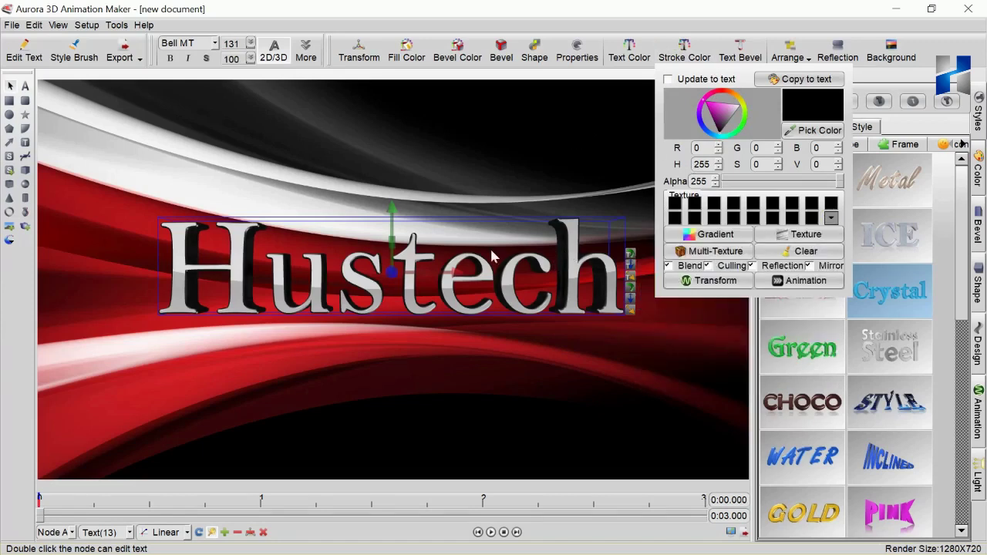
click(406, 171)
click(374, 283)
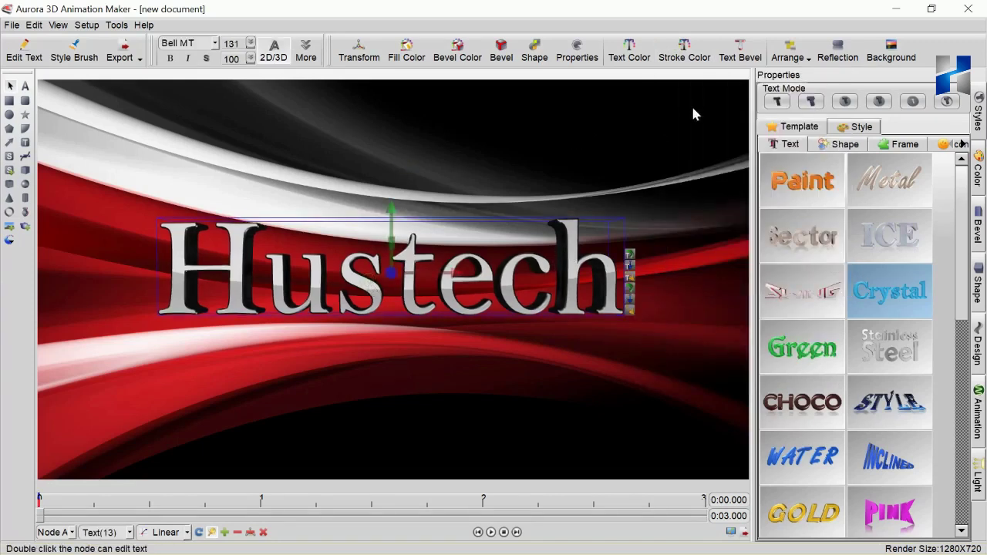
Step: Set the Hustech text stroke colour to magenta
click(696, 60)
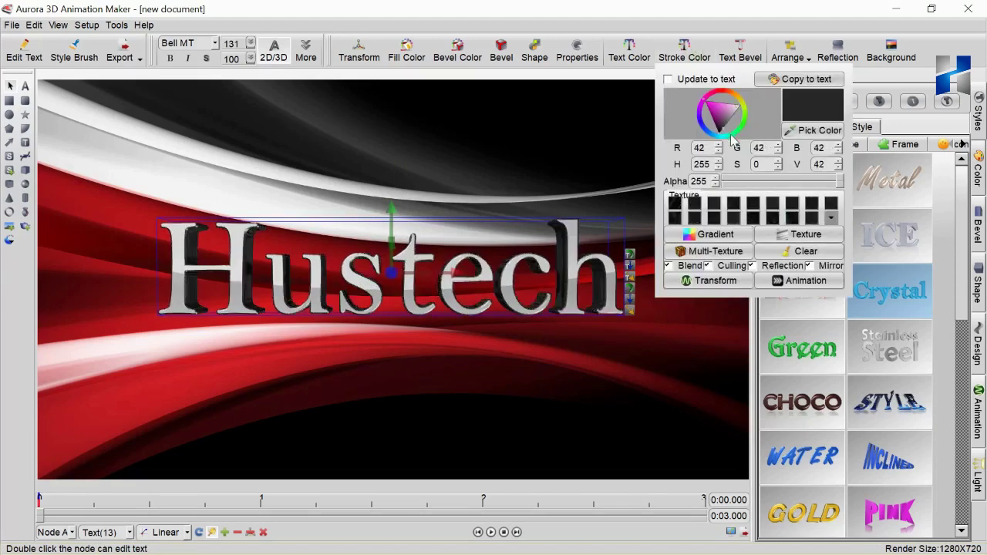
mouse_move(742, 112)
mouse_down()
mouse_move(723, 94)
mouse_move(709, 114)
mouse_move(720, 97)
mouse_up()
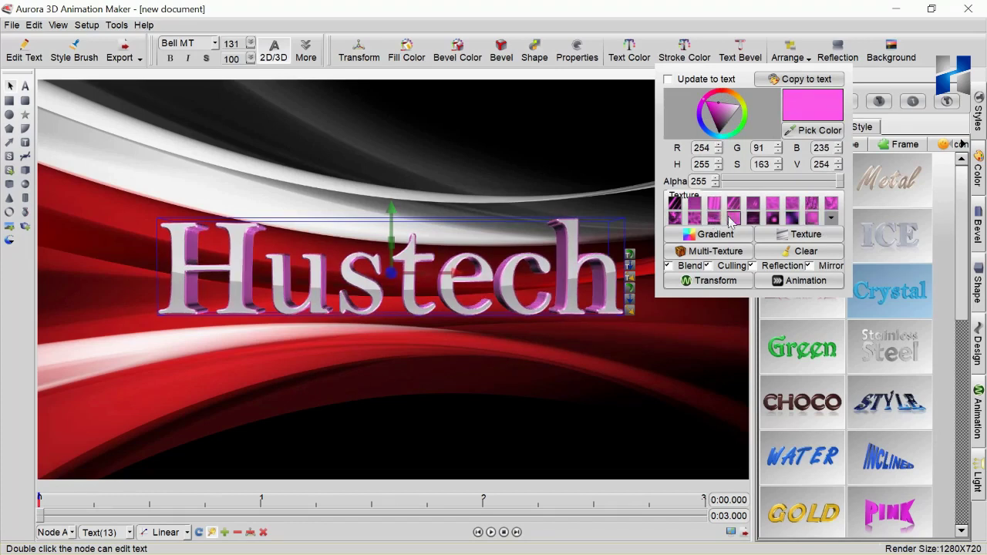
click(473, 178)
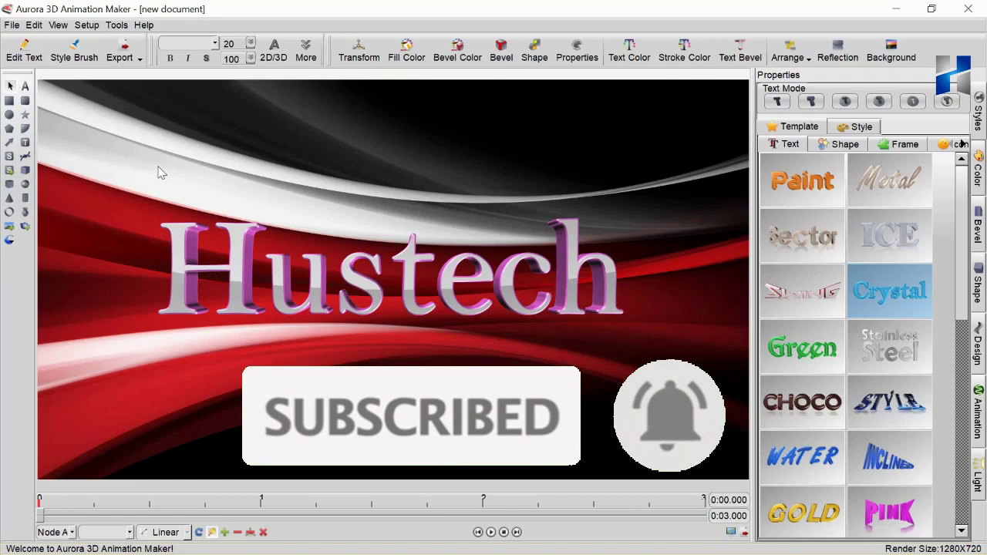
Step: Add a Fireworks particle effect to the scene and play it to preview
click(10, 242)
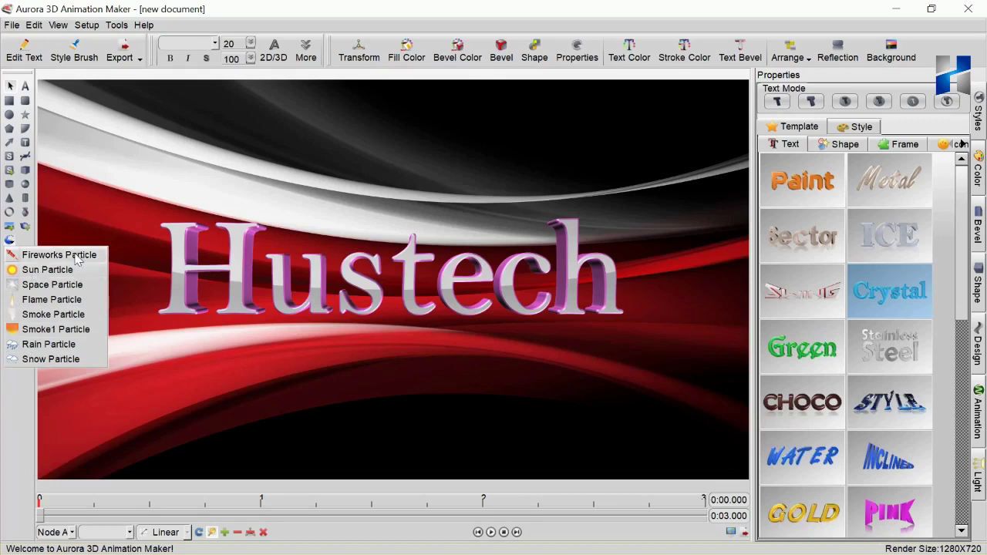
click(76, 257)
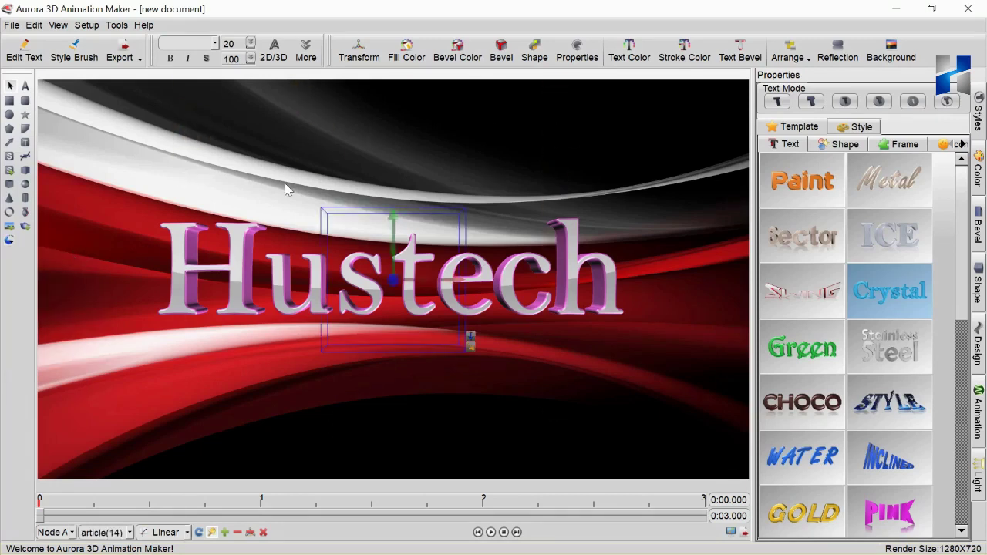
click(591, 162)
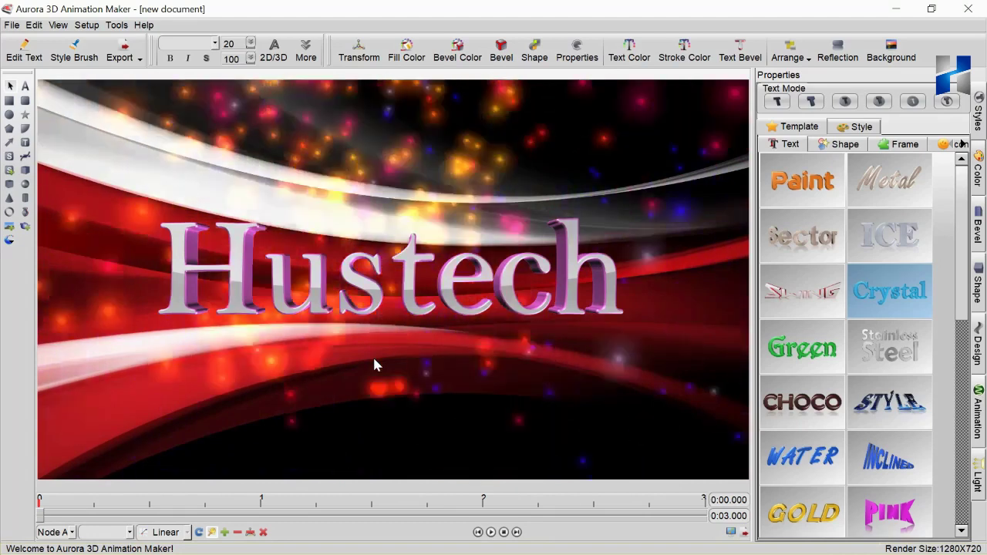
key(space)
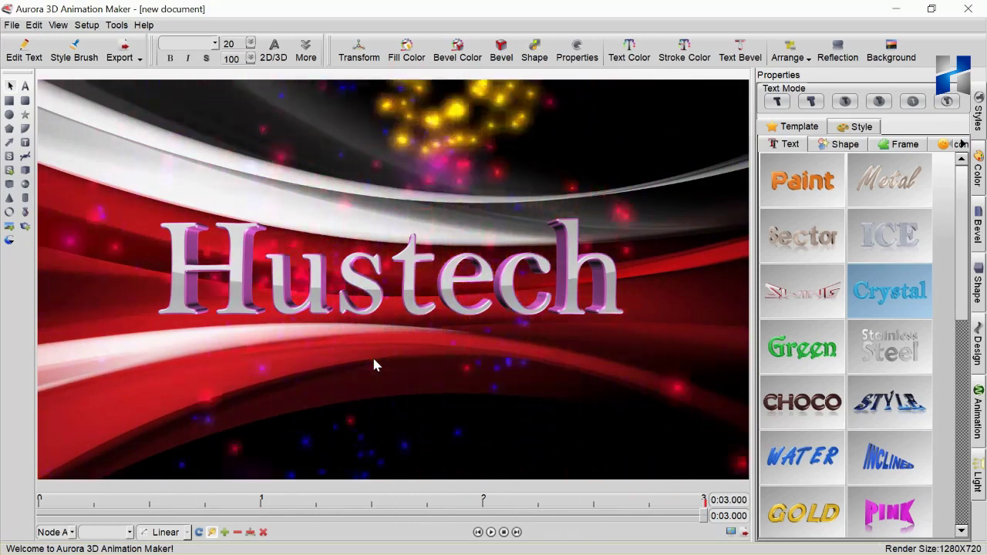
click(568, 306)
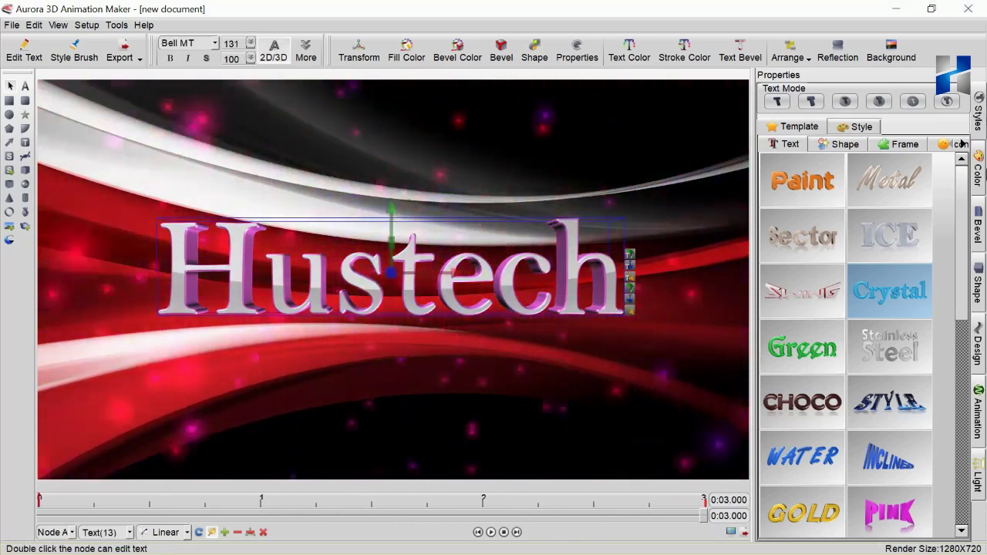
Step: Set the Hustech text animation style to Rotate and preview it
click(974, 416)
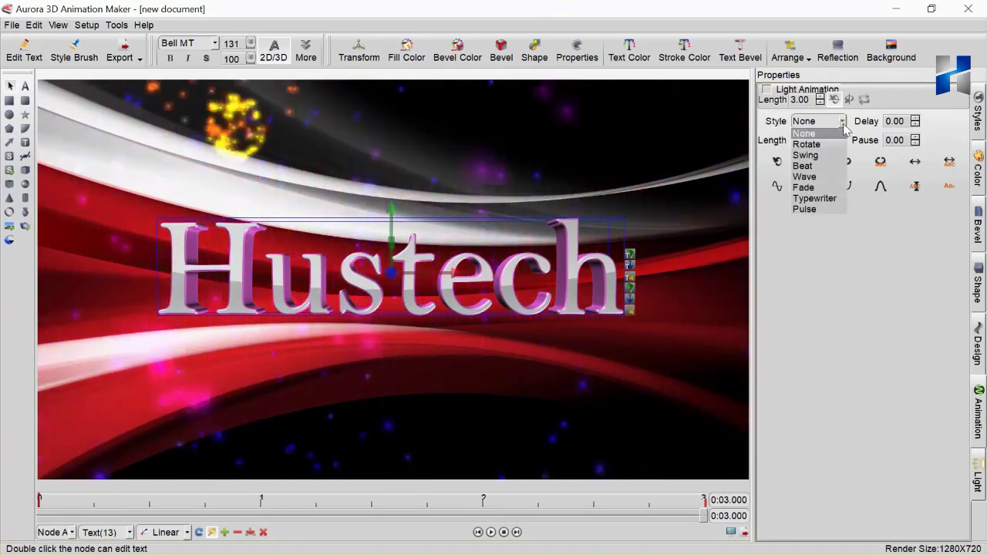
click(809, 145)
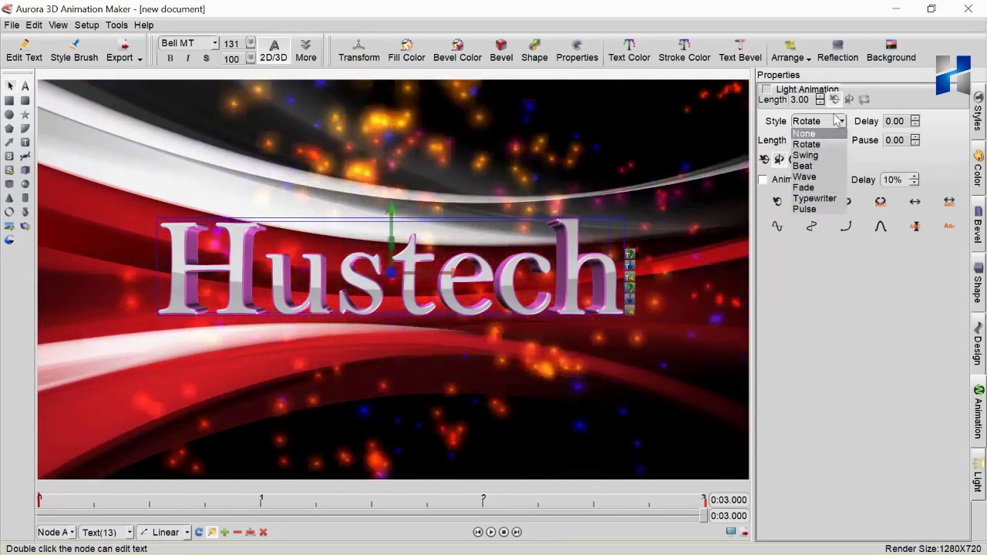
click(808, 144)
click(545, 198)
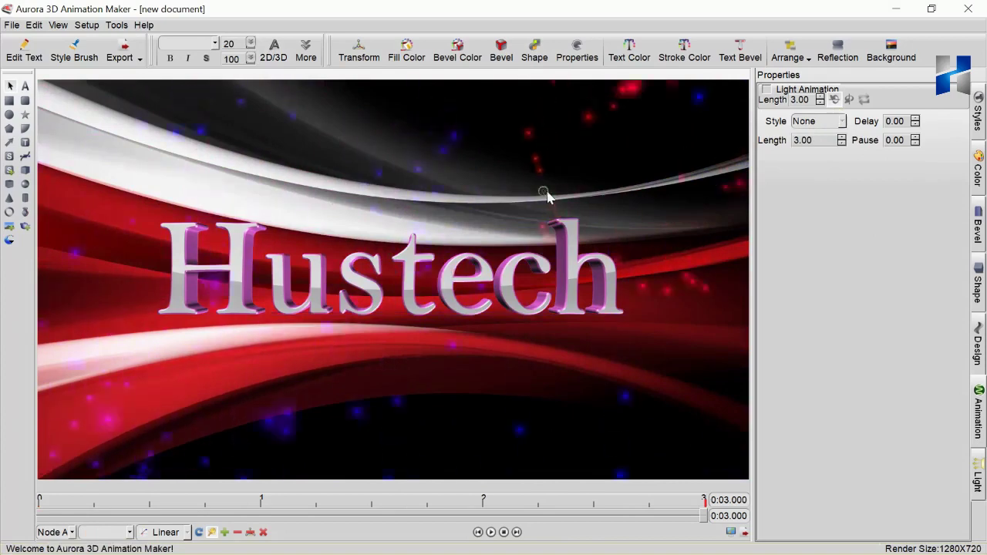
key(space)
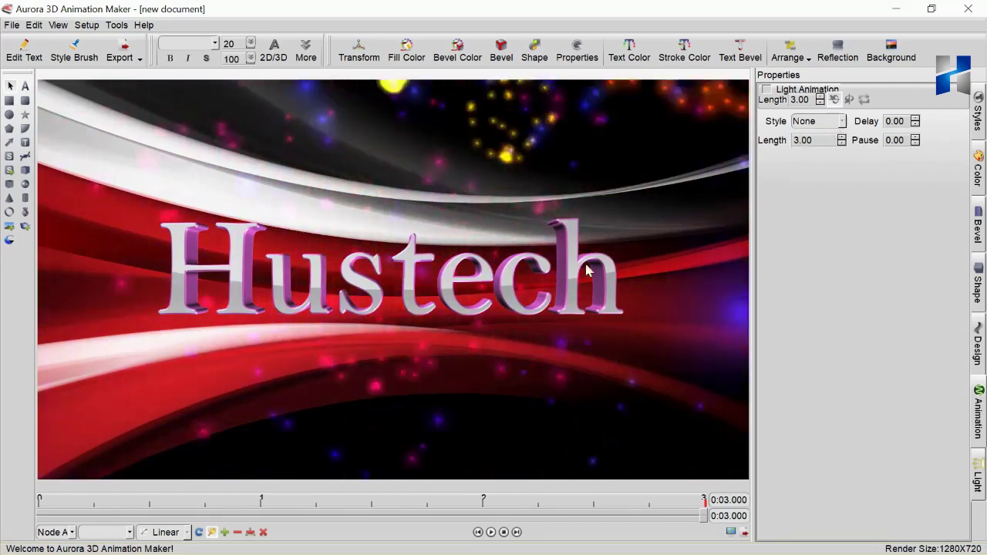
click(712, 205)
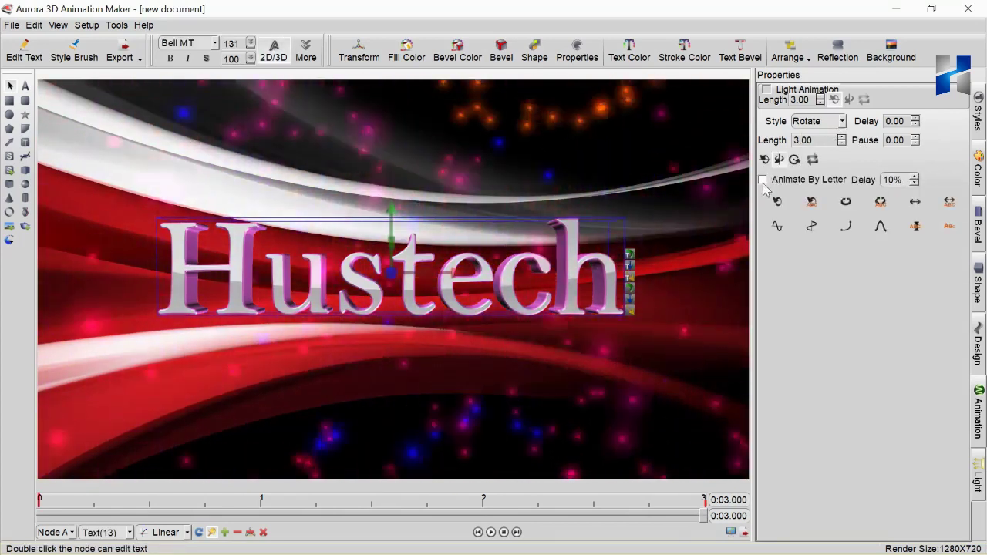
Step: Enable Animate By Letter and Light Animation for the Hustech text
click(762, 180)
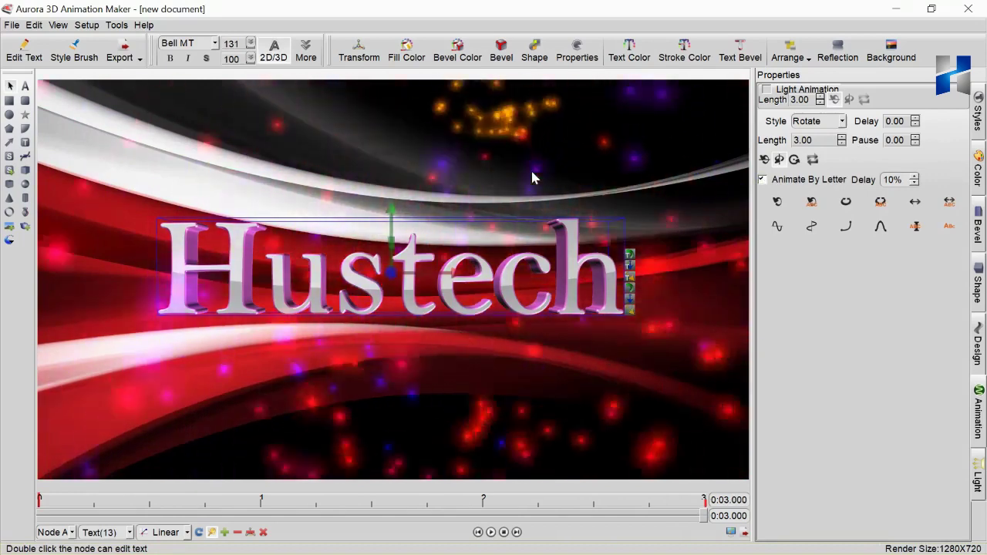
click(531, 170)
key(space)
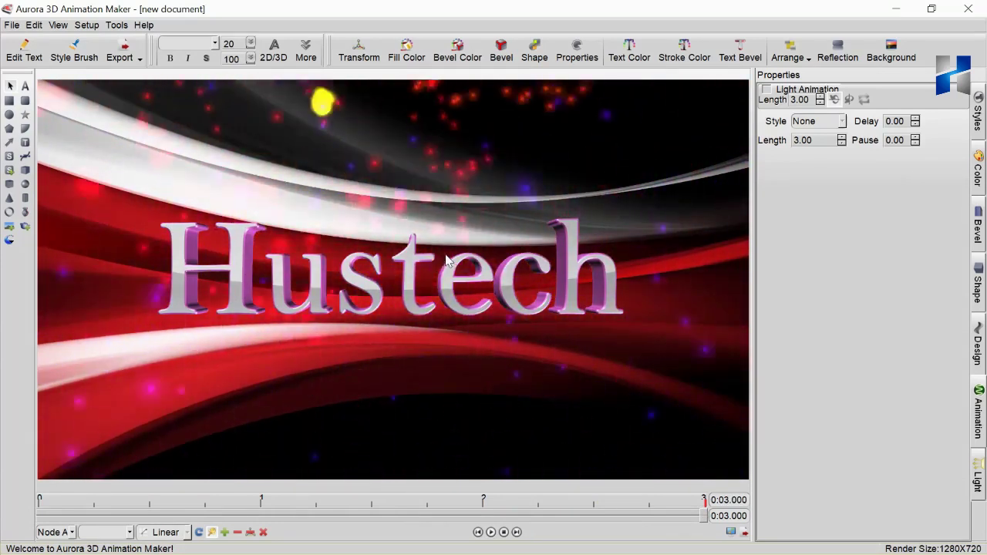
click(765, 89)
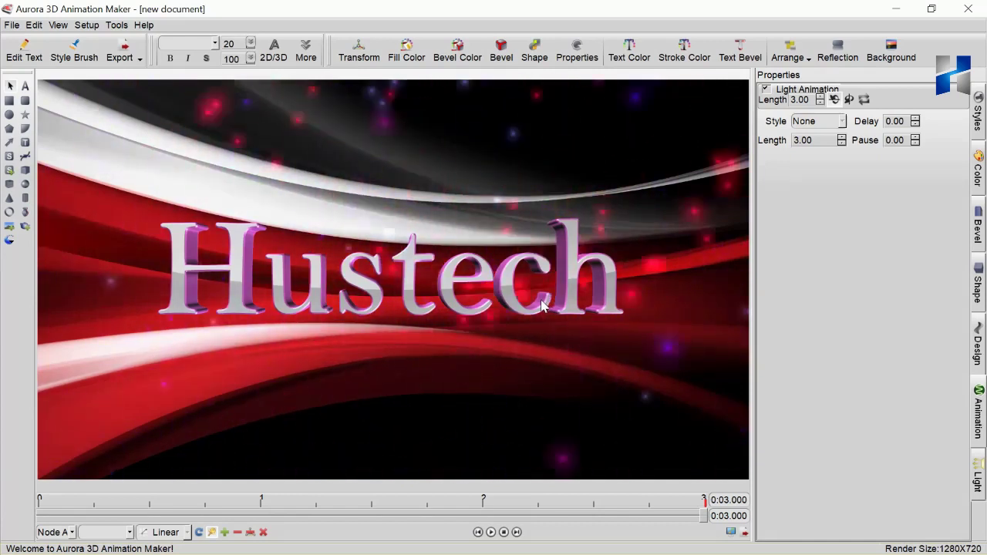
Step: Export the Aurora animation as video at 1280×720 and 60 fps, saving to the Videos folder
click(123, 51)
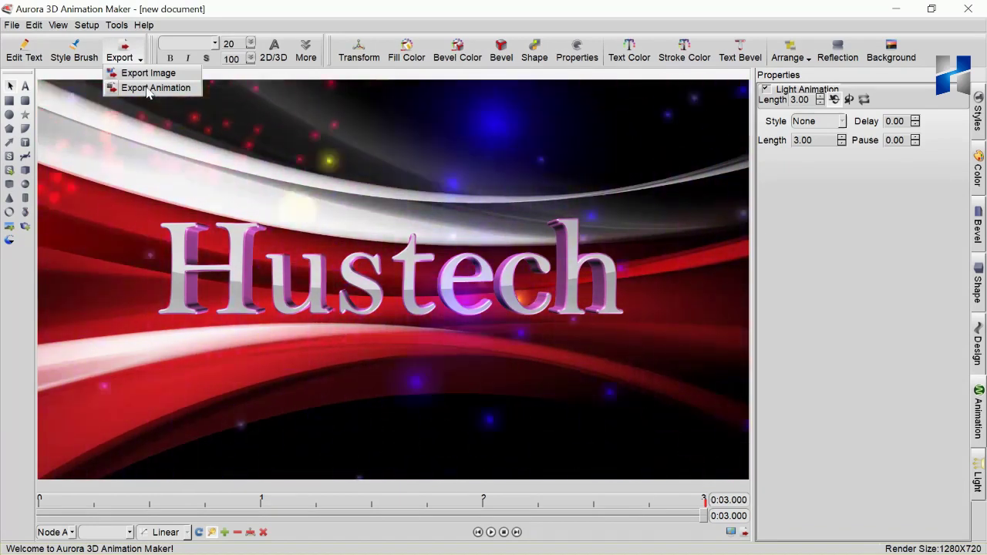
click(148, 89)
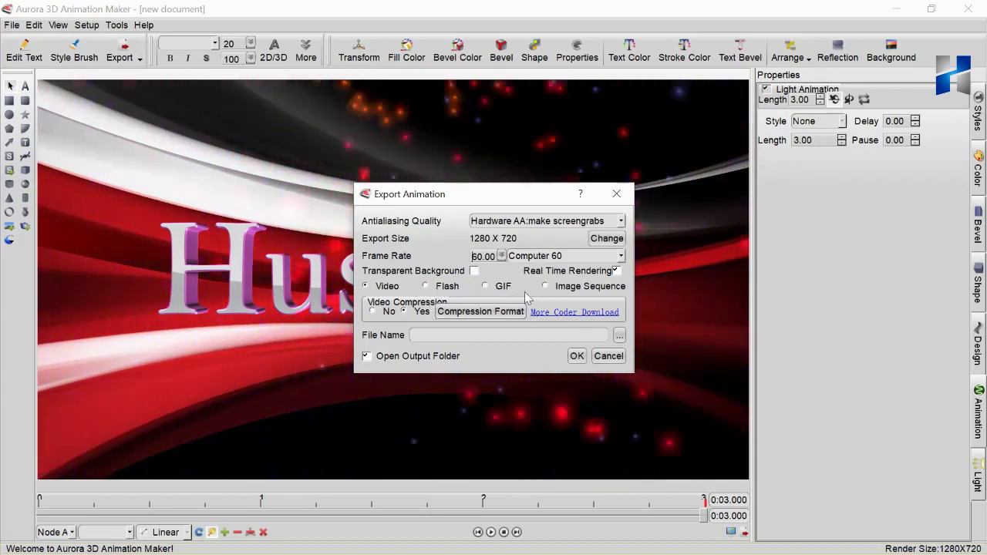
click(584, 355)
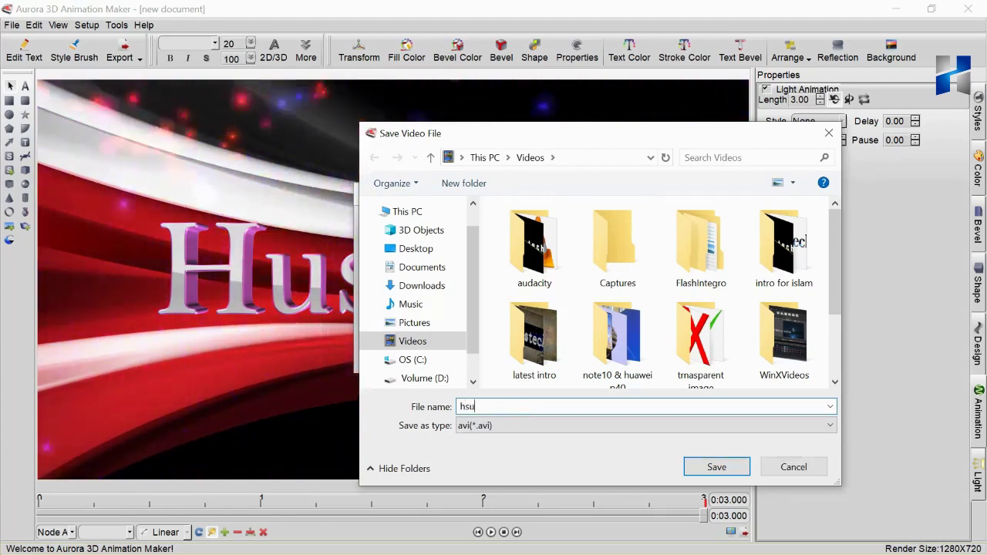
Step: Save the animation as the AVI 'hustech intro 2' and dismiss the export-complete message
key(BackSpace)
key(BackSpace)
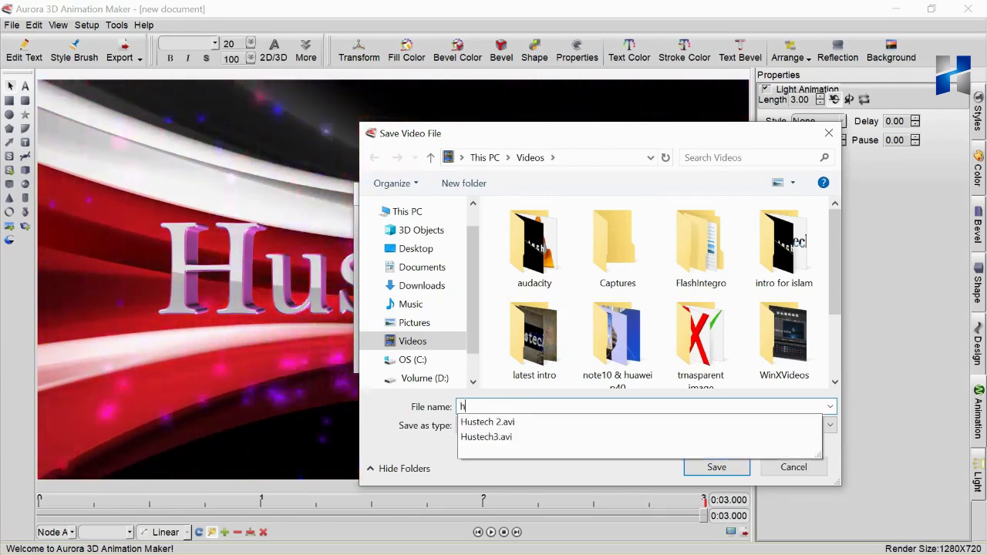
text(ustech int)
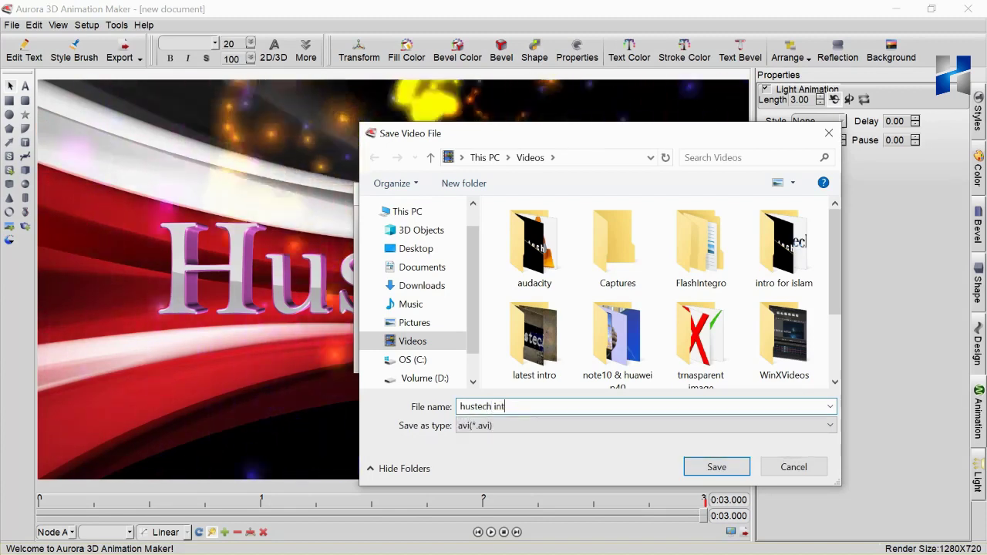
text(ro 2)
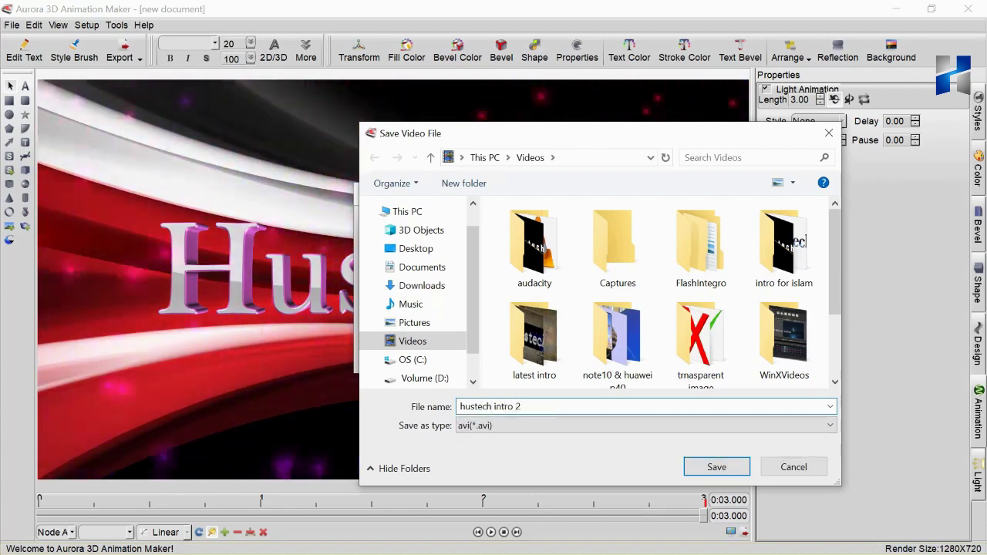
click(740, 466)
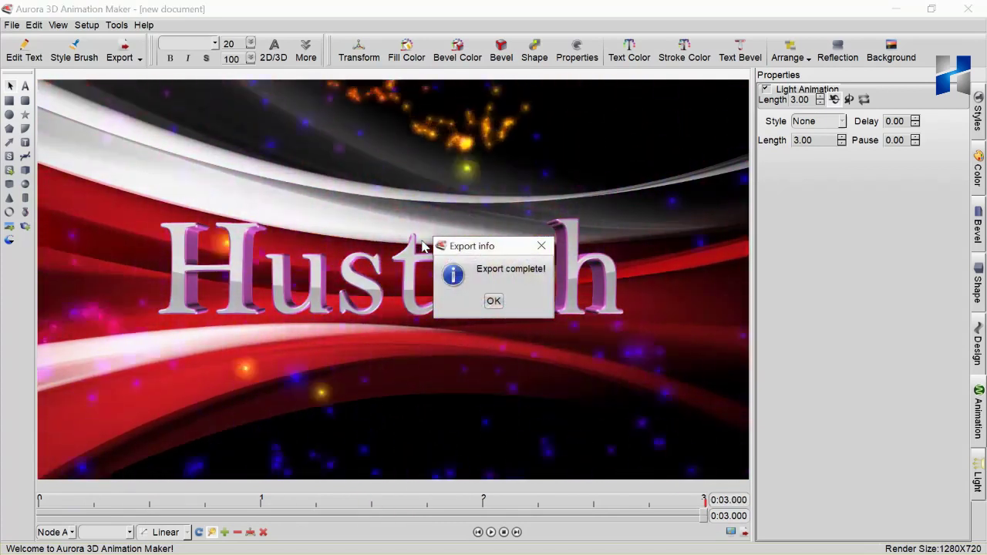
click(497, 307)
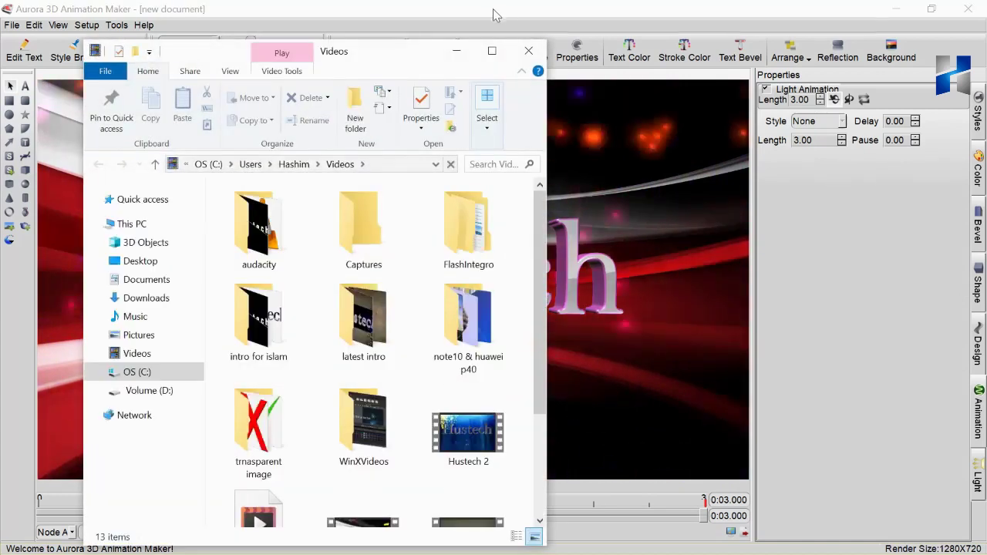
Step: Maximize the Videos folder window holding the exported video
click(493, 50)
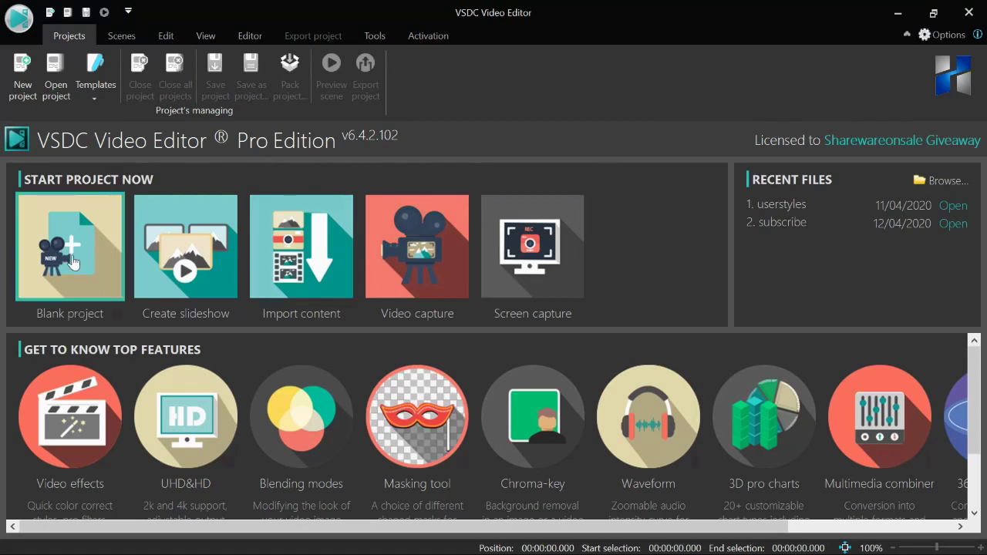
Step: Create a blank VSDC project titled 'hustech intro 2'
click(72, 262)
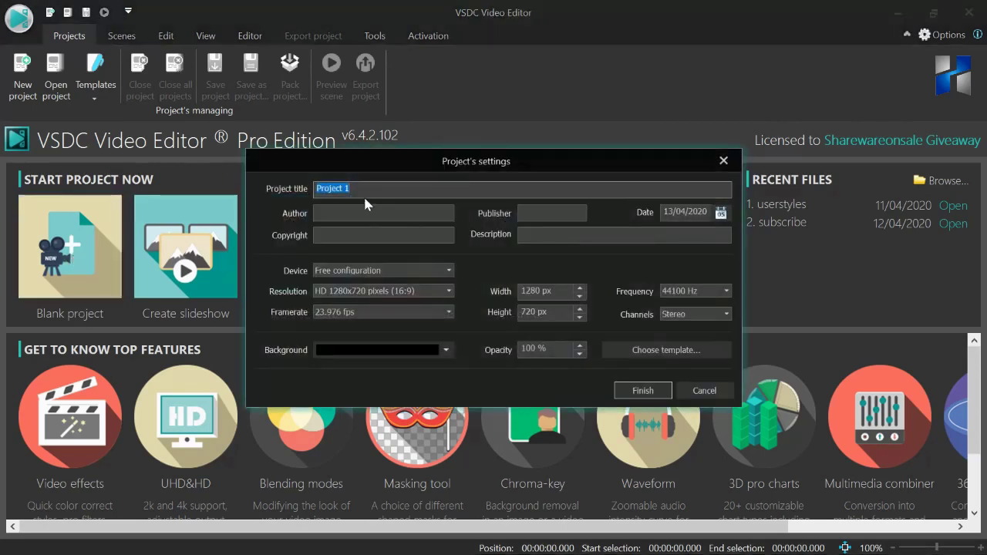
text(hustech intro 2)
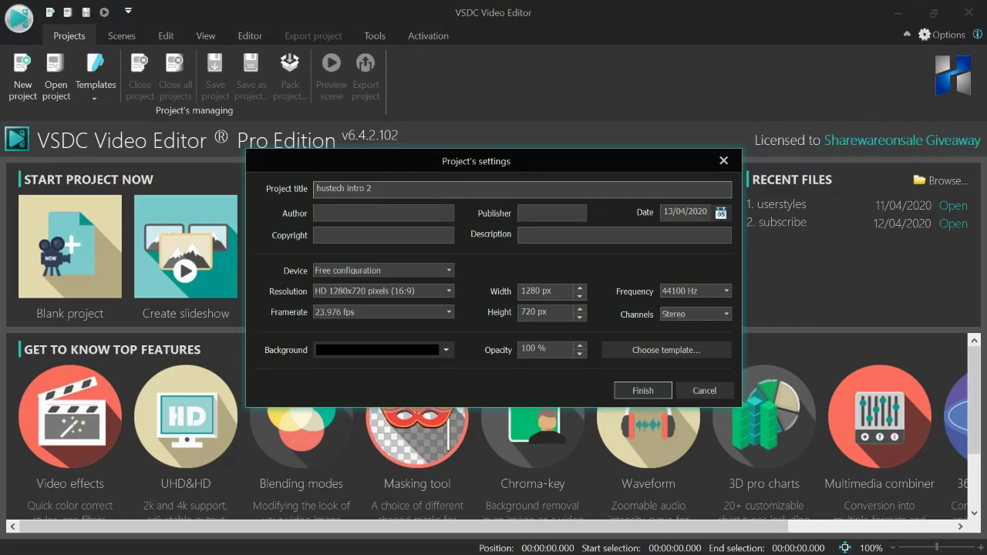
key(Return)
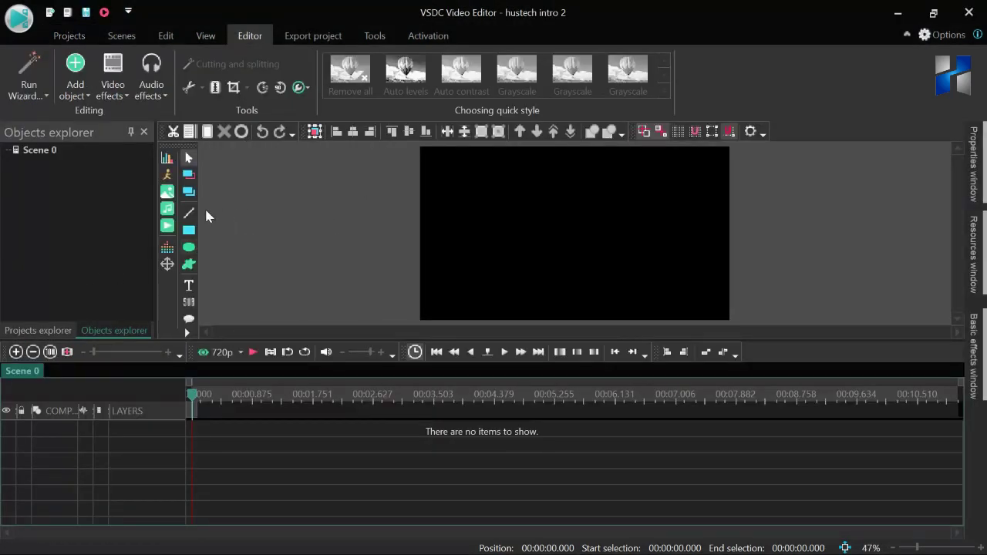
Step: Add the 'wall collapse C' green-screen video to the timeline at default placement
click(171, 233)
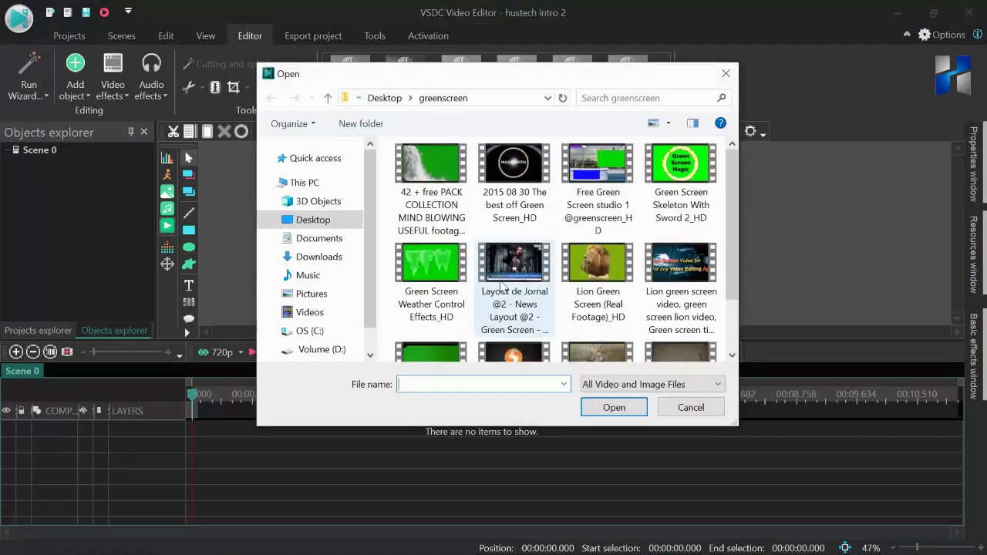
scroll(586, 293, down, 2)
click(606, 325)
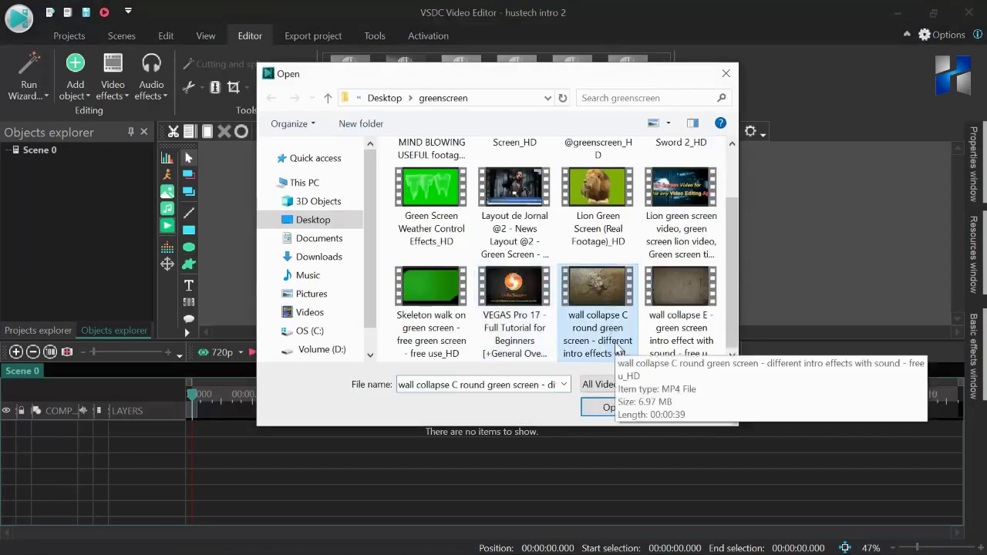
click(617, 406)
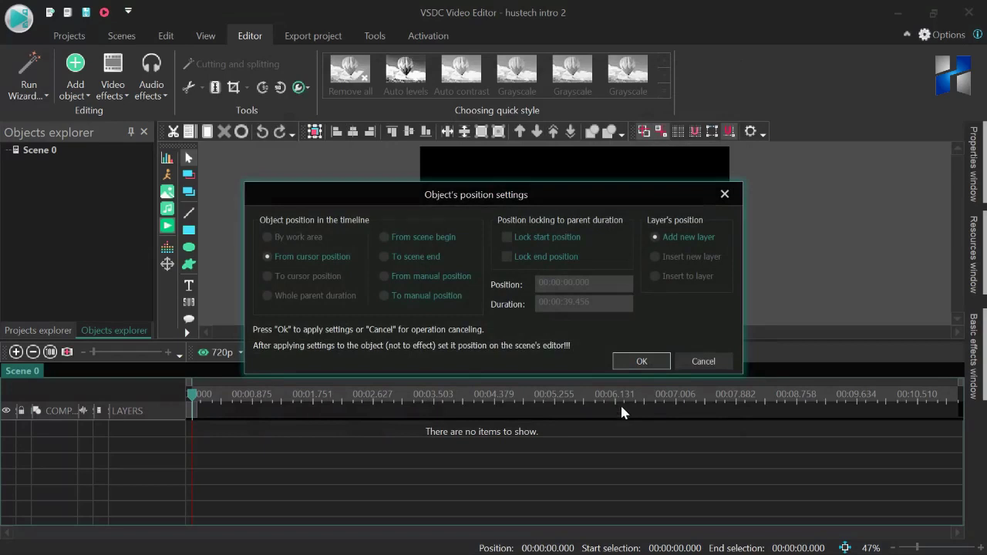
click(637, 355)
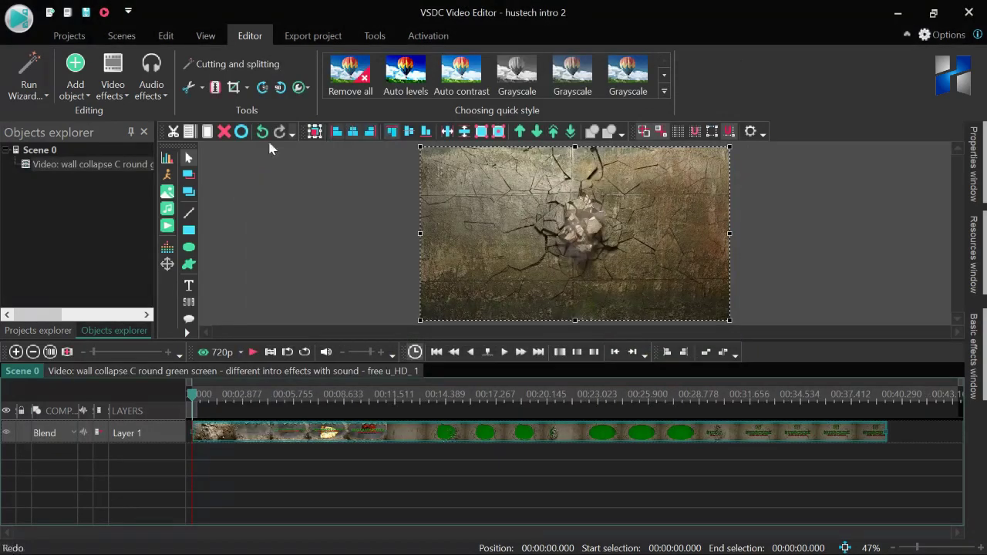
click(169, 228)
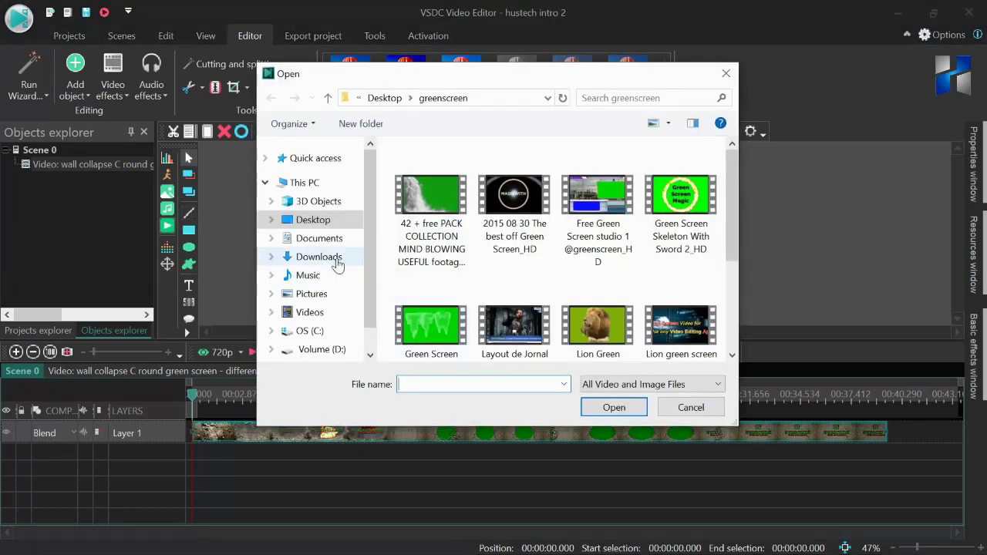
Step: Add the 'hustech intro 2' video and move it to the start of a new Layer 2
click(309, 312)
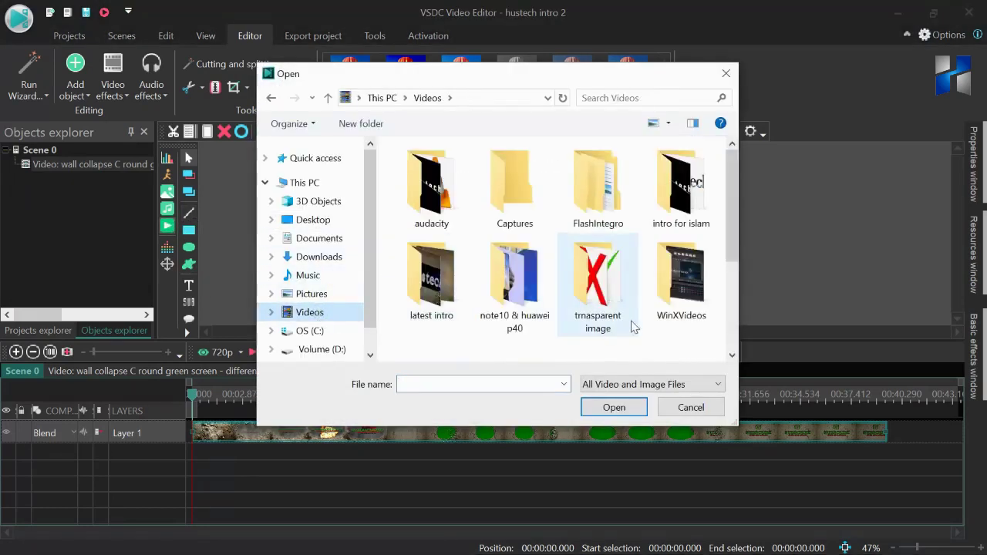
scroll(632, 328, down, 2)
click(529, 251)
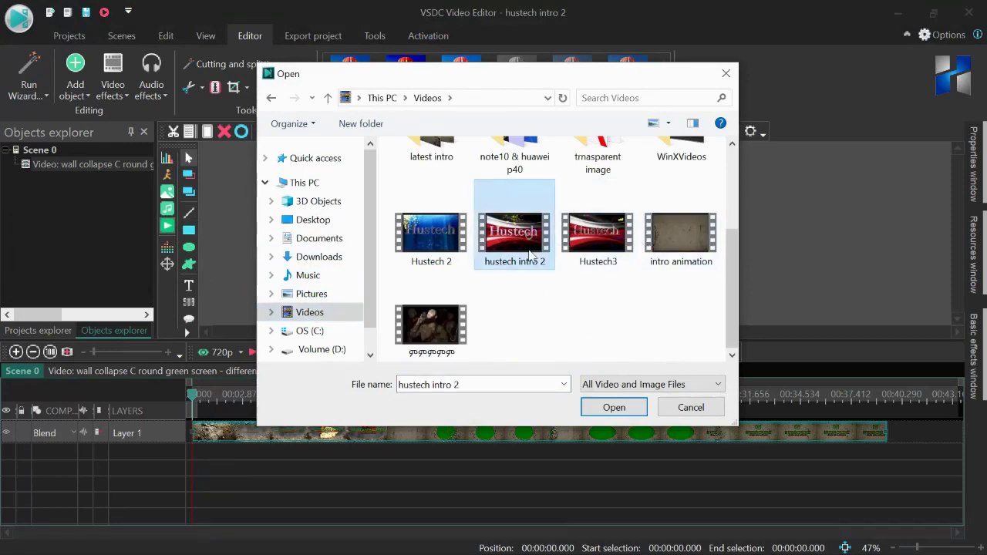
click(587, 401)
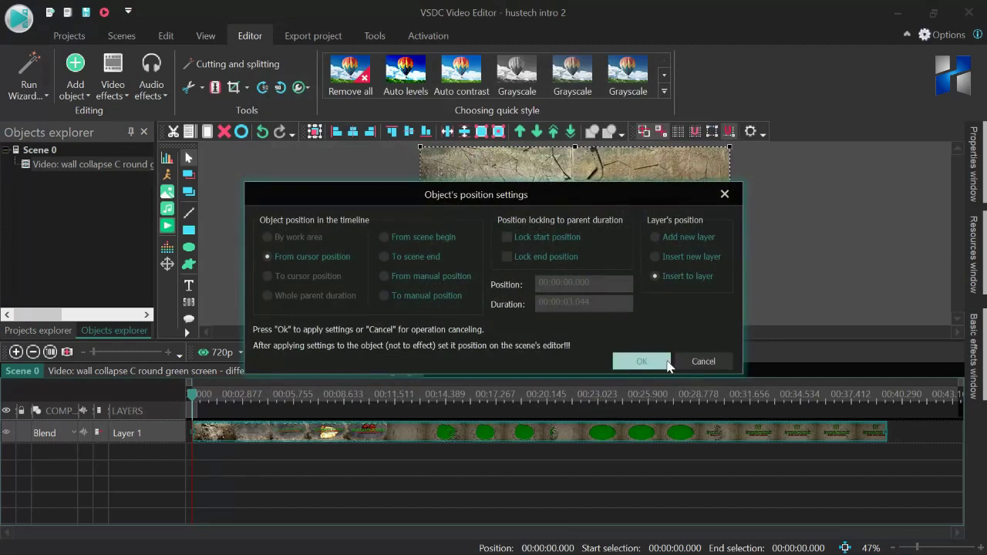
click(655, 361)
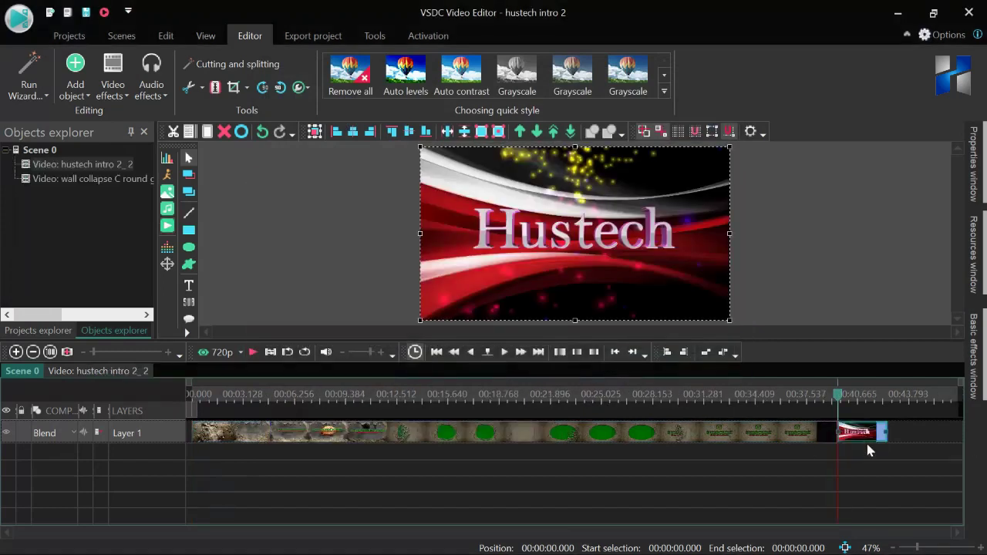
drag(874, 437, 166, 452)
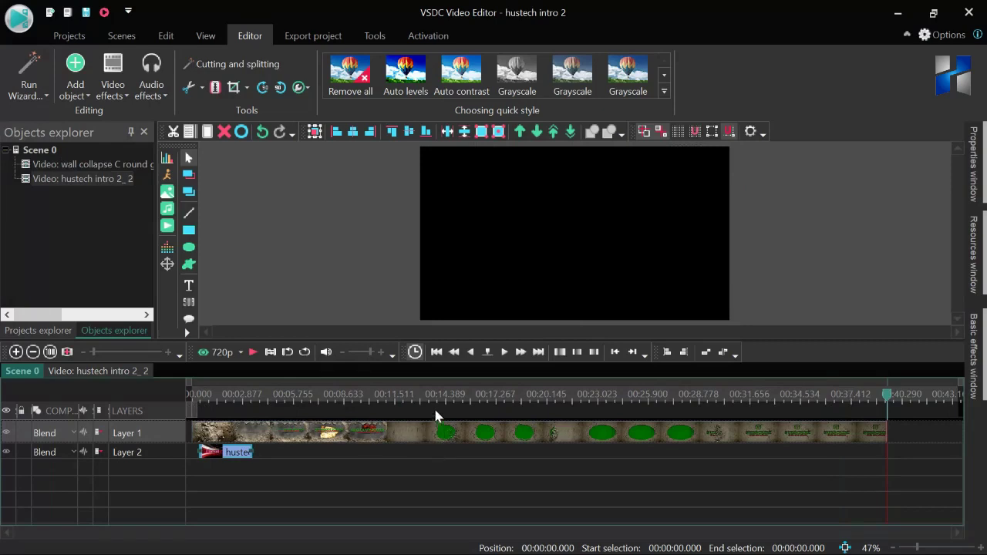
Step: Split the Layer 1 wall-collapse clip at about 20.27 seconds and select its first part
click(416, 396)
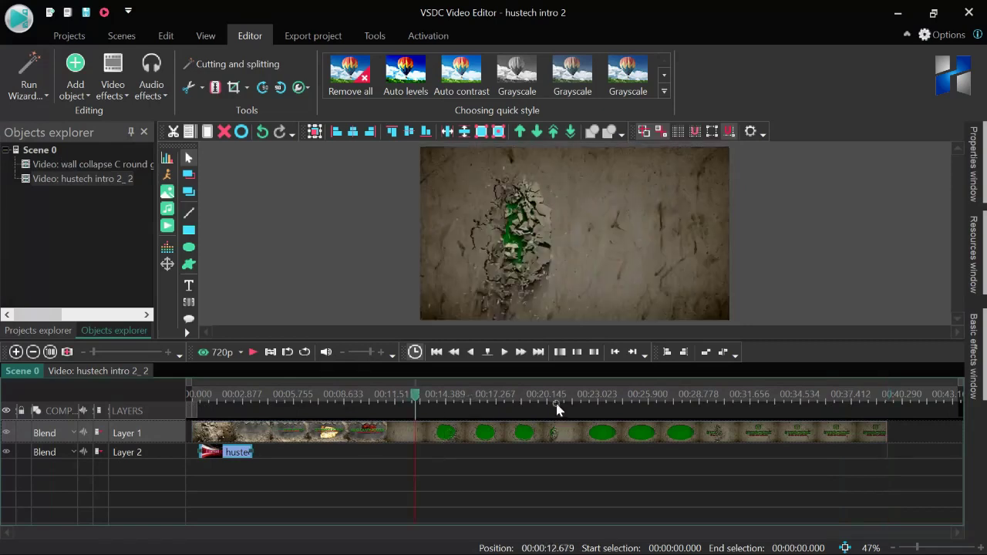
click(550, 397)
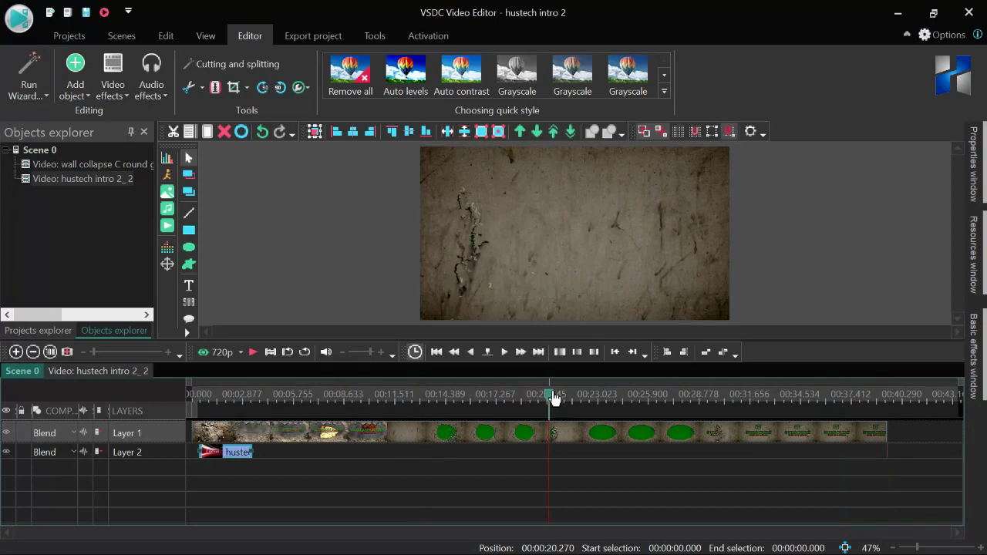
click(595, 434)
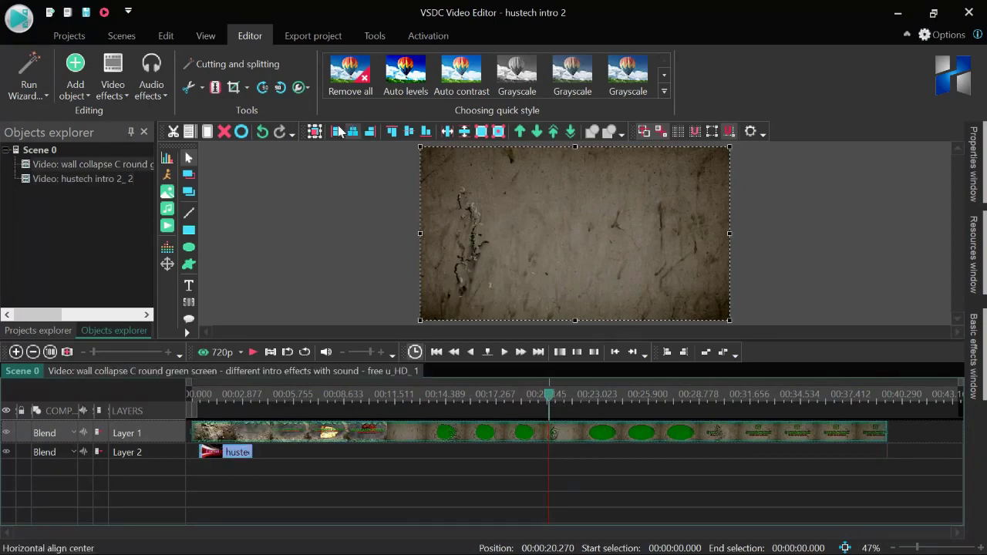
click(219, 90)
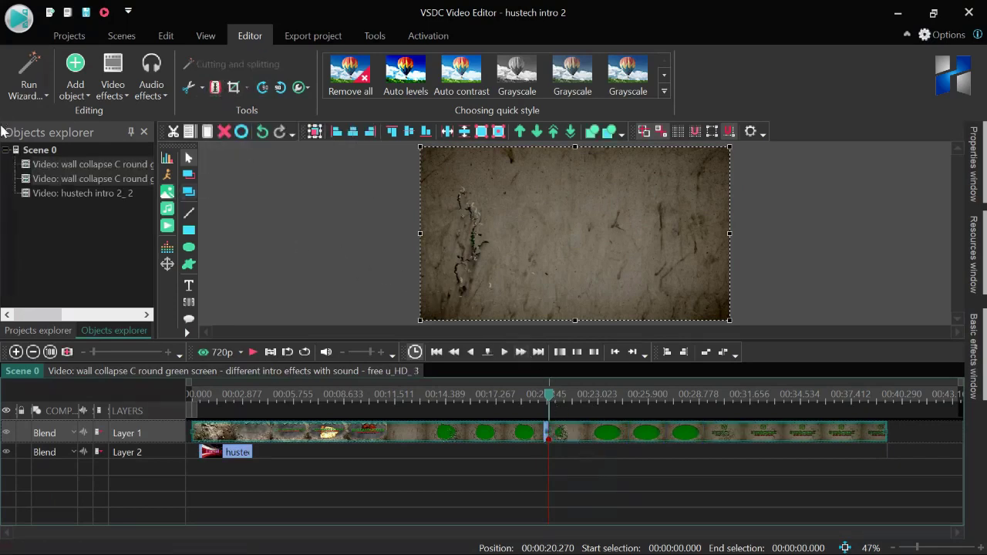
click(90, 181)
Step: Delete the wall clip's first part and move the remainder to the timeline start
key(Delete)
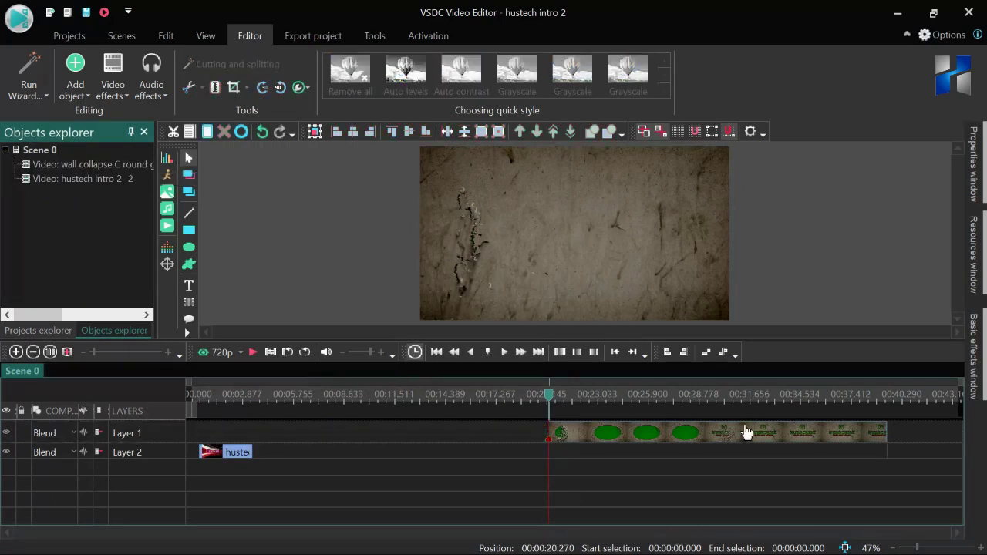
drag(746, 433, 309, 436)
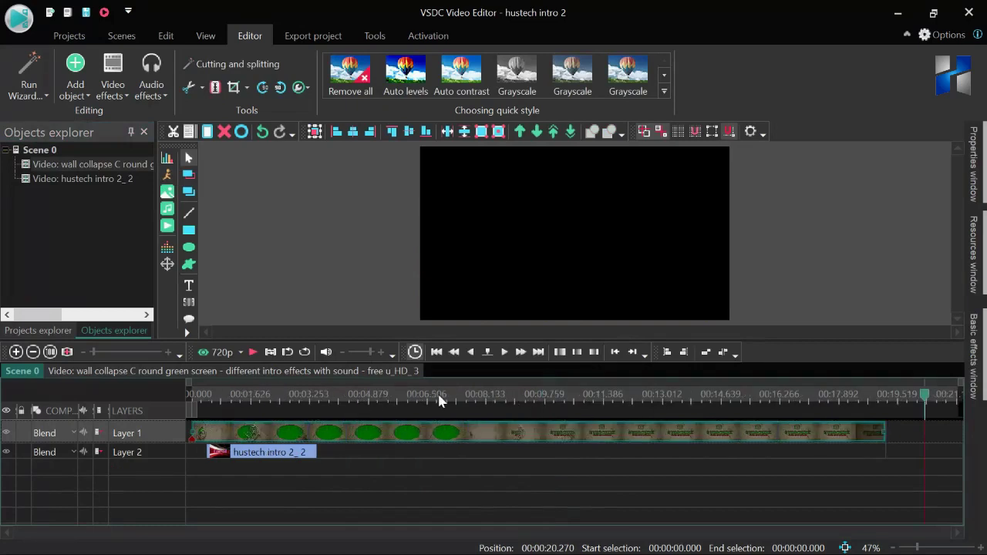
click(438, 400)
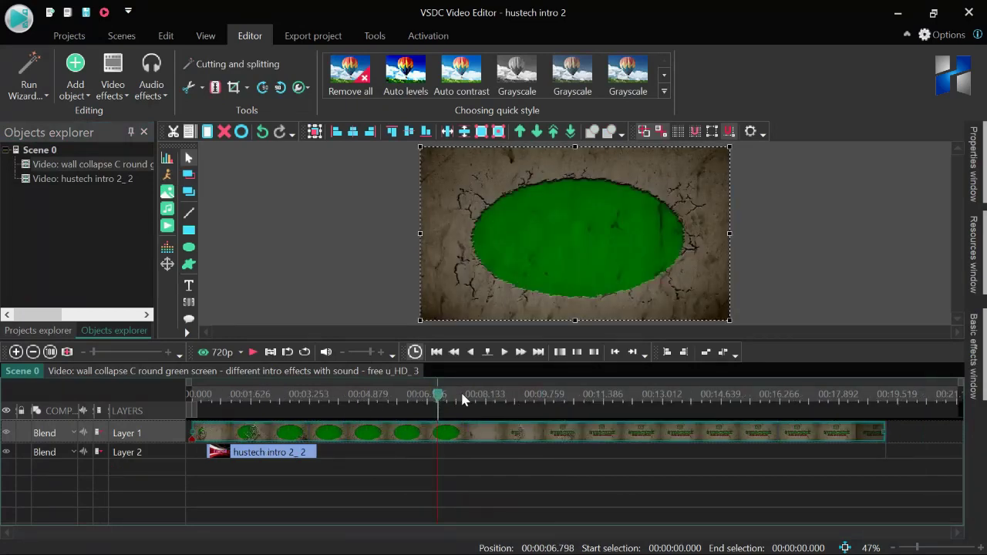
click(458, 397)
Step: Move the hustech intro clip to zero and stretch it to the wall clip's end
ctrl+scroll(475, 447, up, 3)
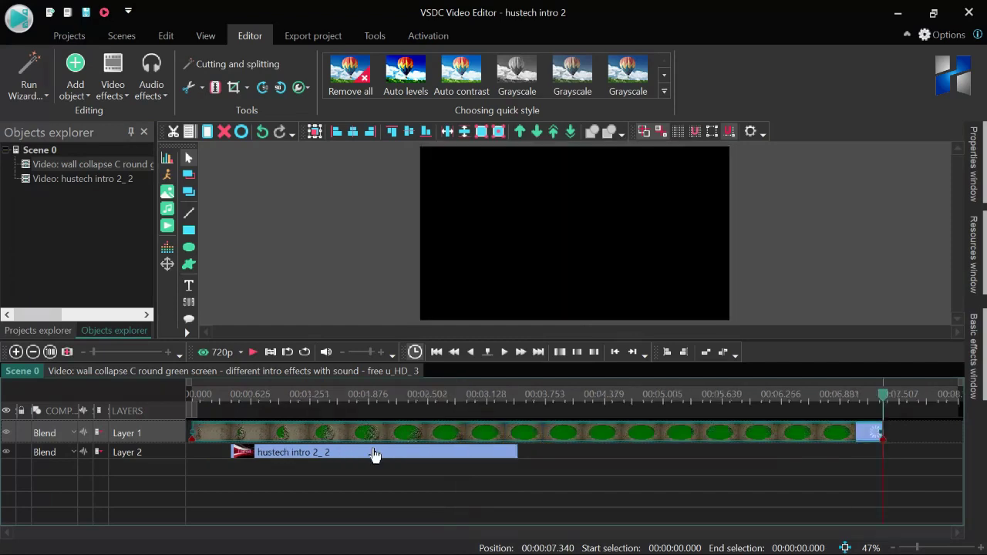
drag(366, 454, 326, 455)
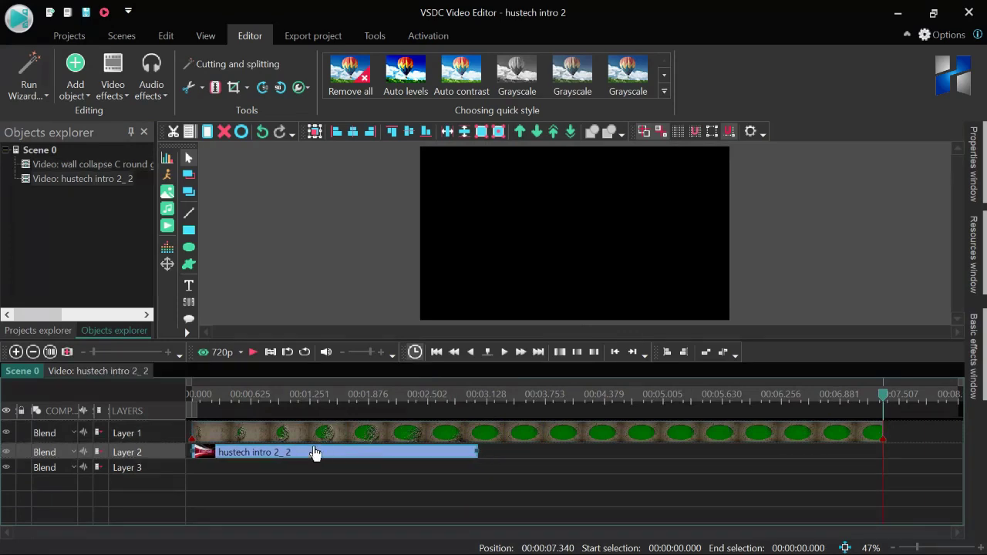
drag(476, 452, 881, 453)
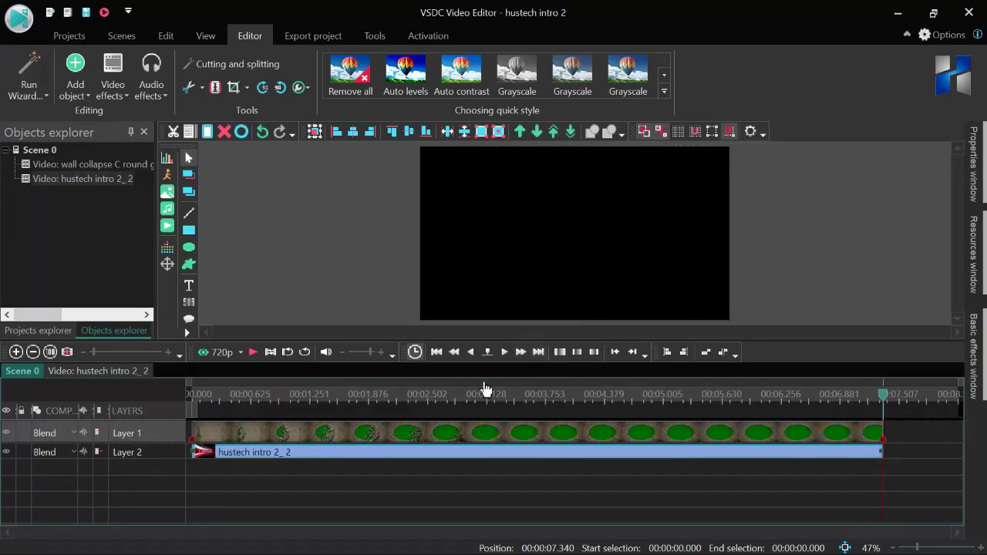
click(203, 395)
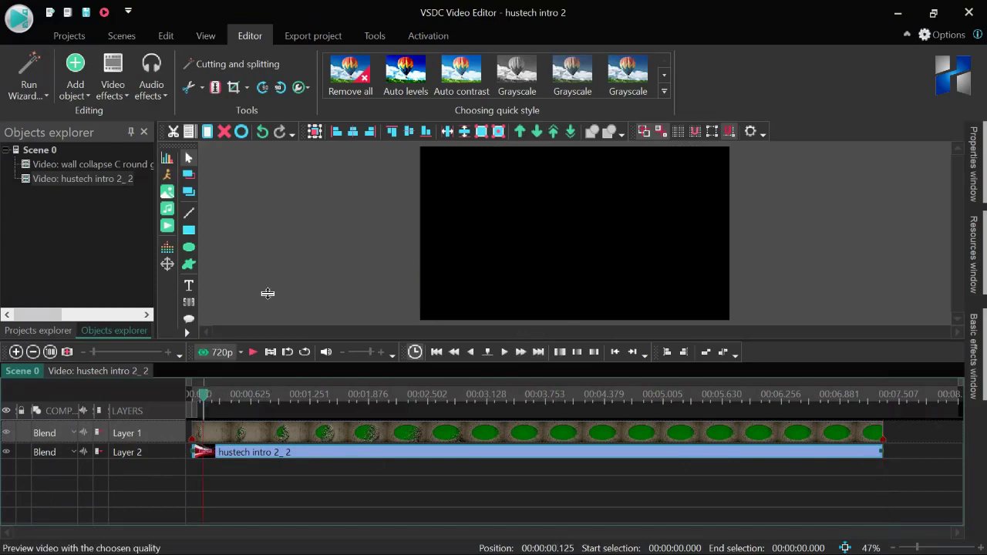
Step: Preview the composite, then select and right-click the Layer 1 wall-collapse clip
key(space)
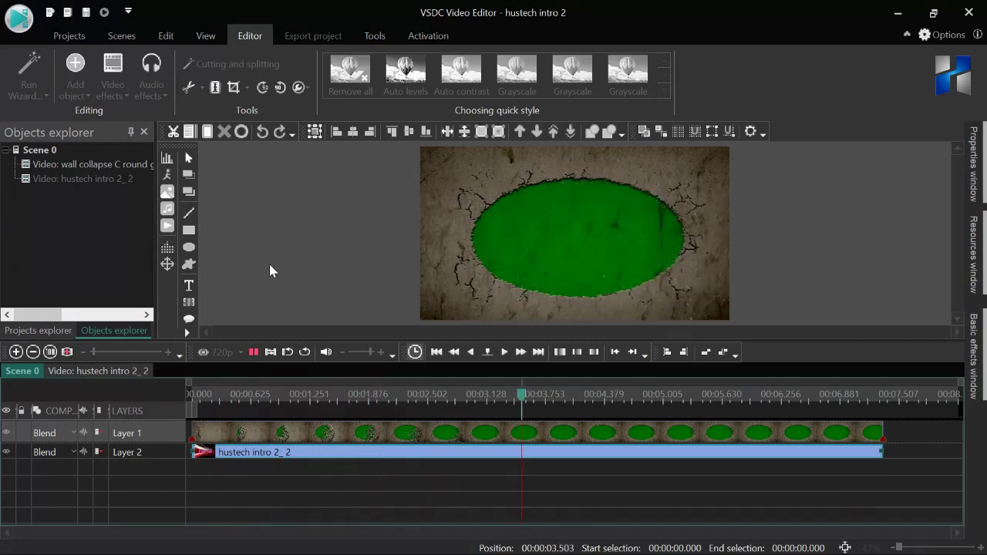
key(space)
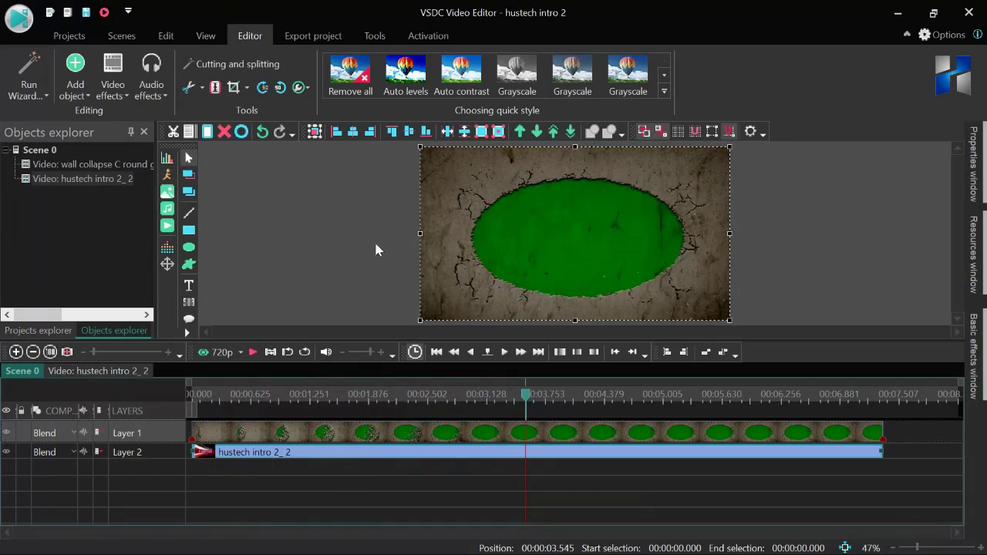
click(973, 255)
click(606, 440)
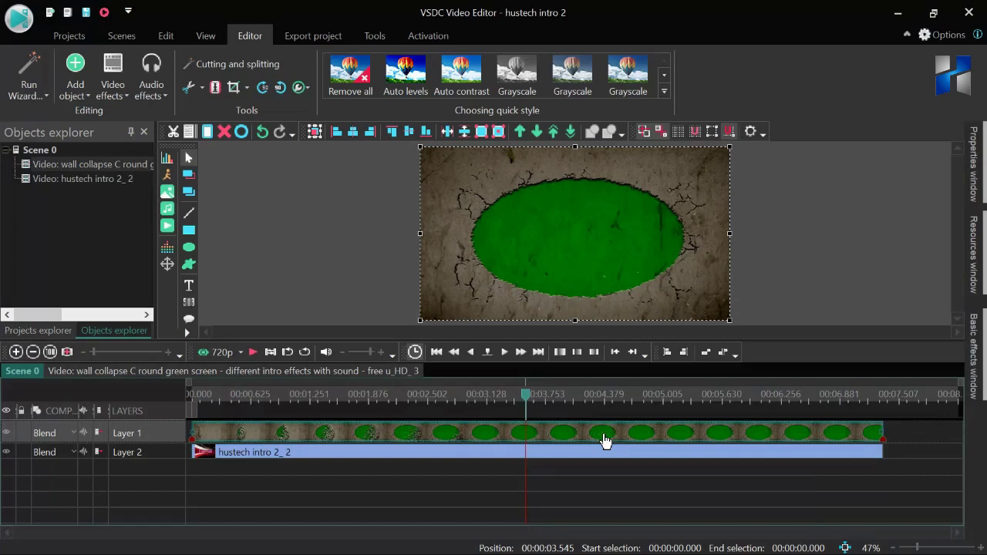
right_click(607, 440)
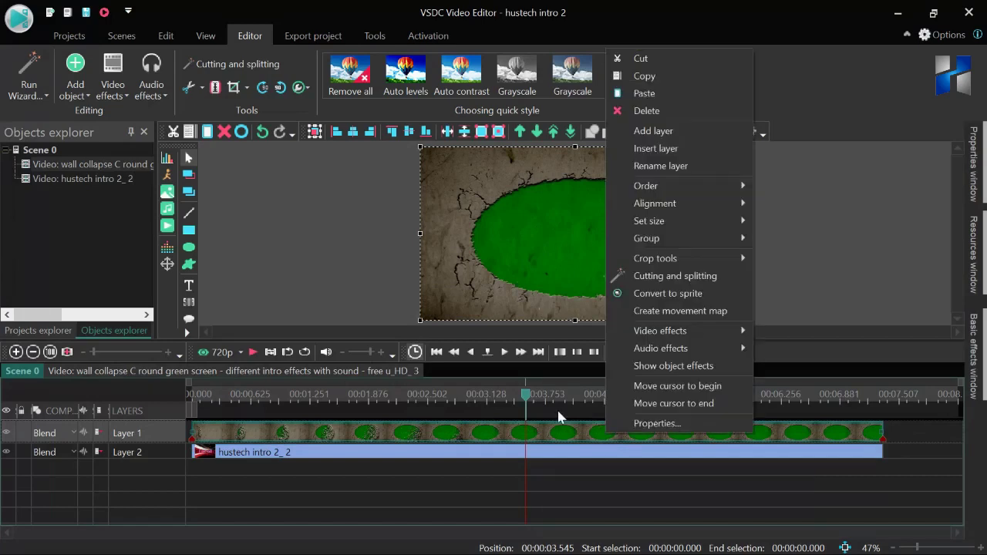
Step: Add a Transparency > Background remover effect spanning the wall clip's whole parent duration
click(437, 445)
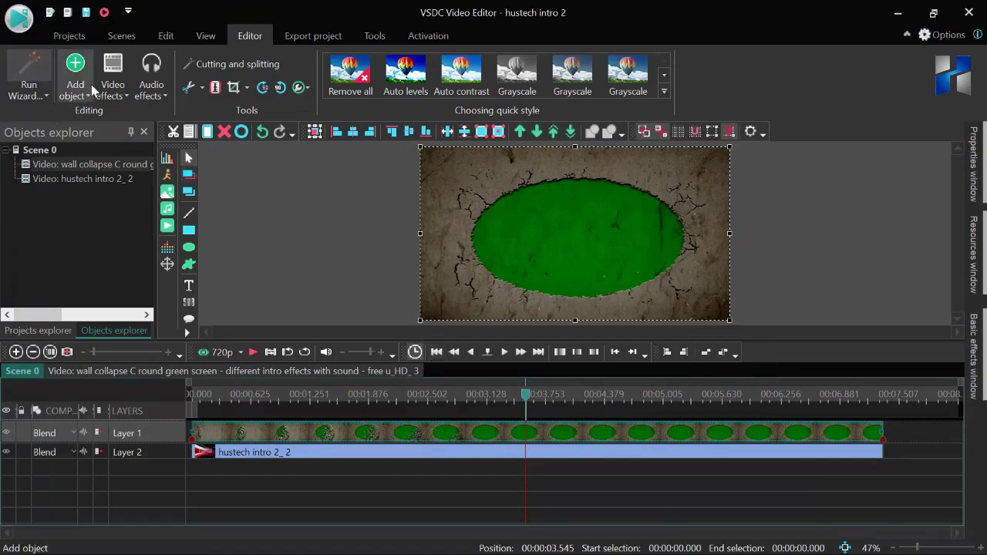
click(115, 79)
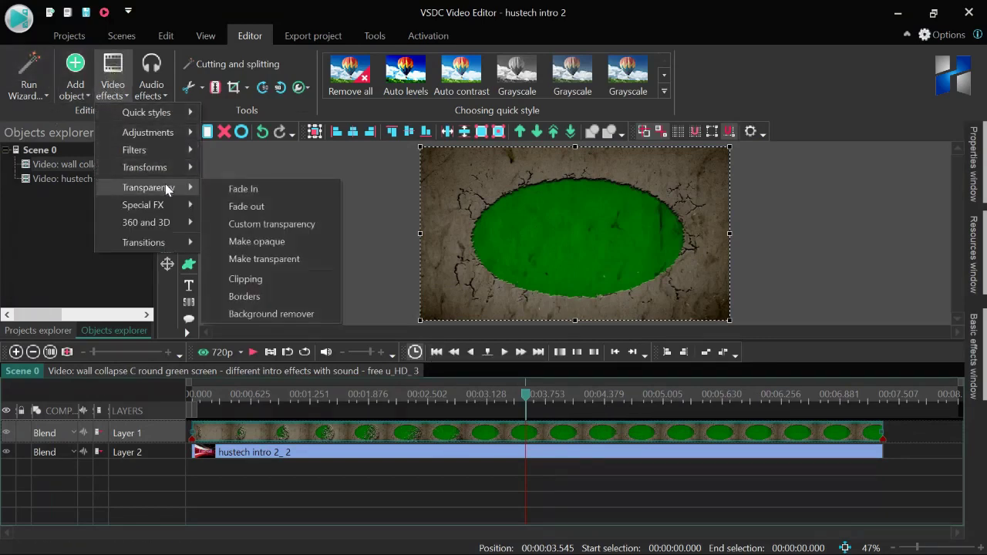
mouse_move(148, 187)
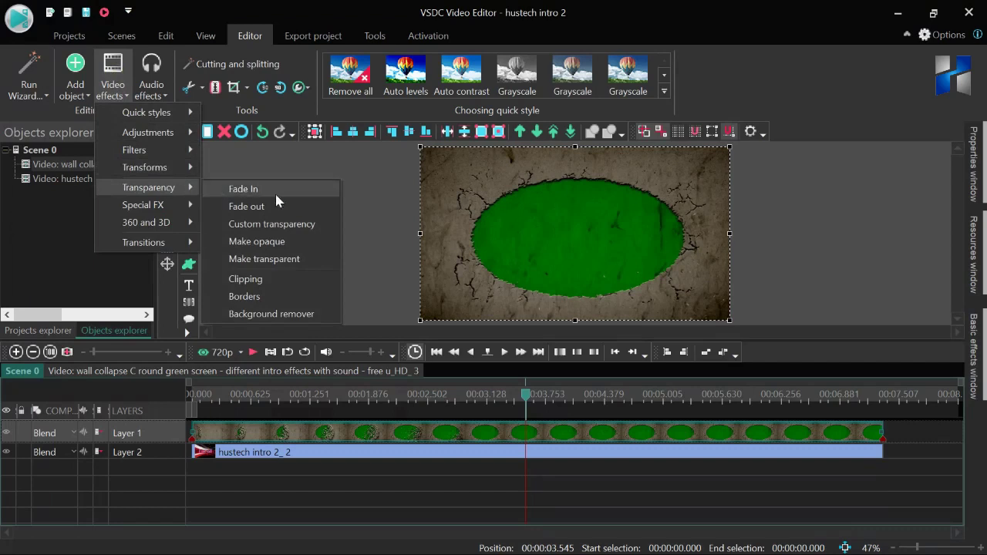
click(316, 313)
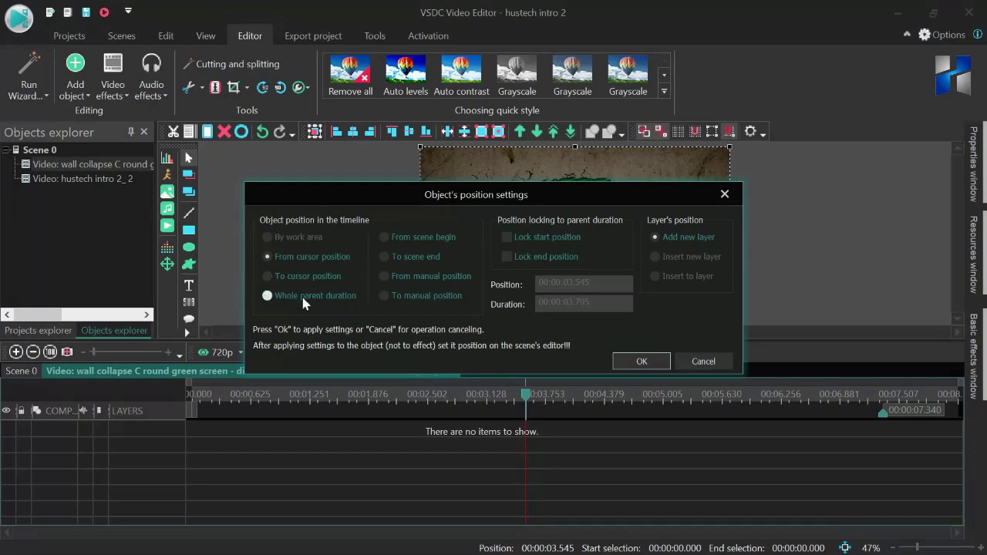
click(314, 294)
click(651, 362)
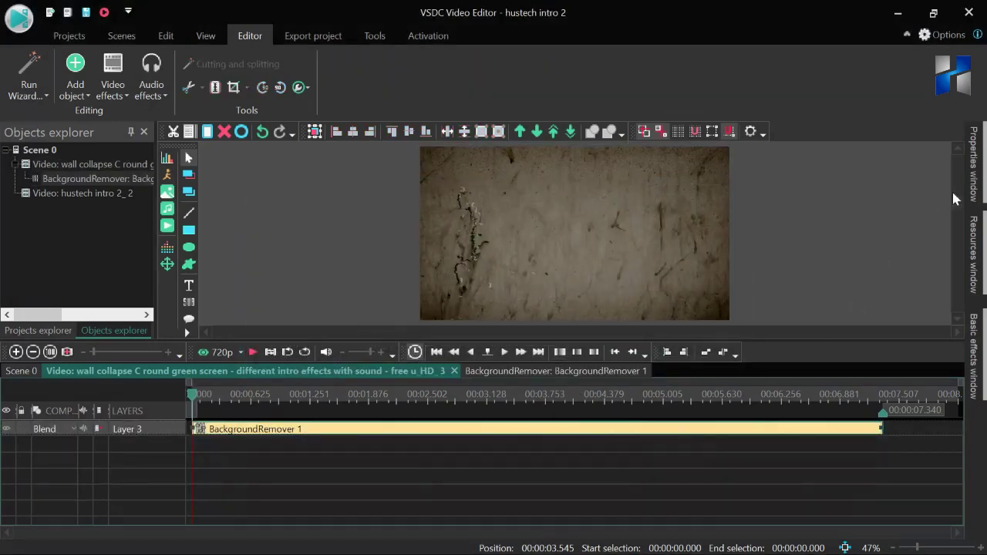
mouse_move(973, 164)
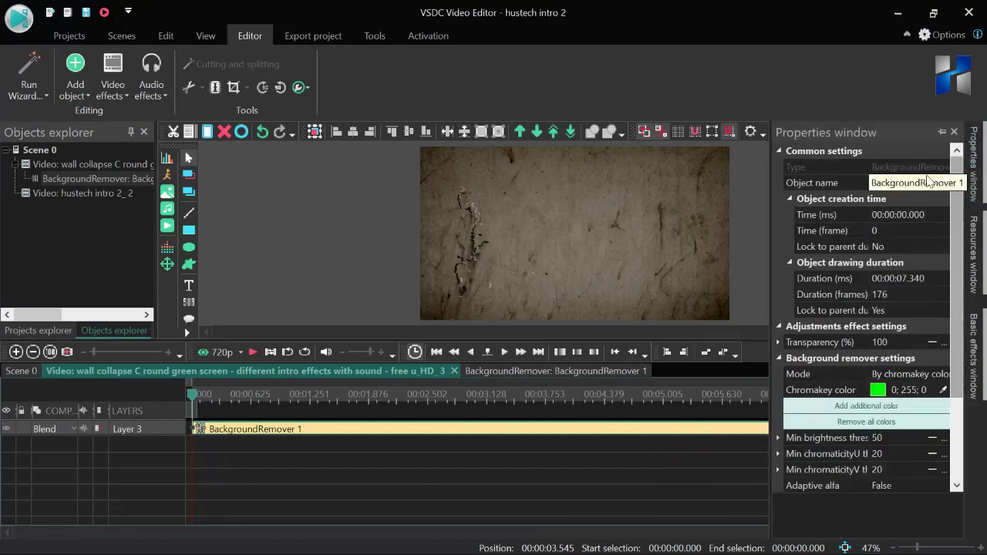
Step: Set the background remover's chromakey colour by sampling the green hole with the eyedropper
click(942, 393)
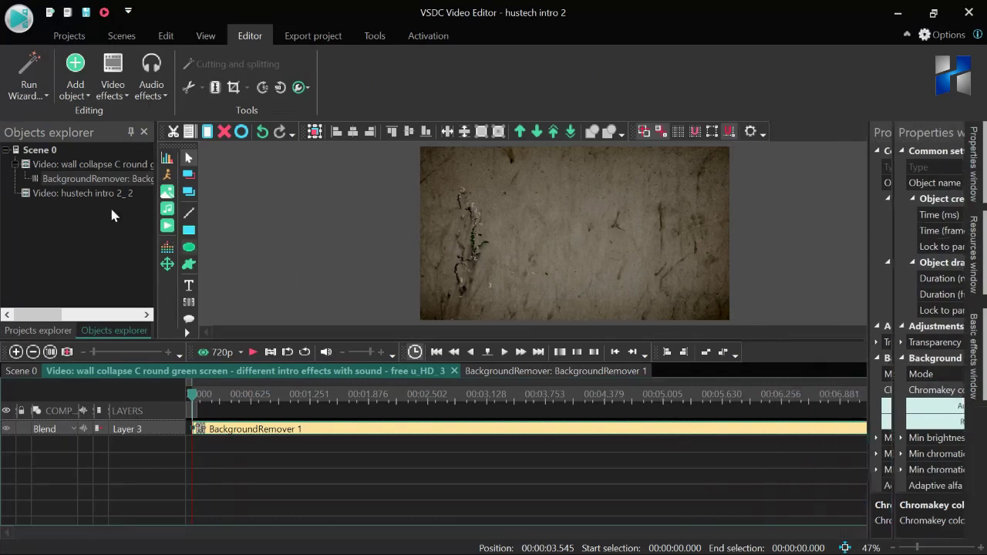
click(74, 165)
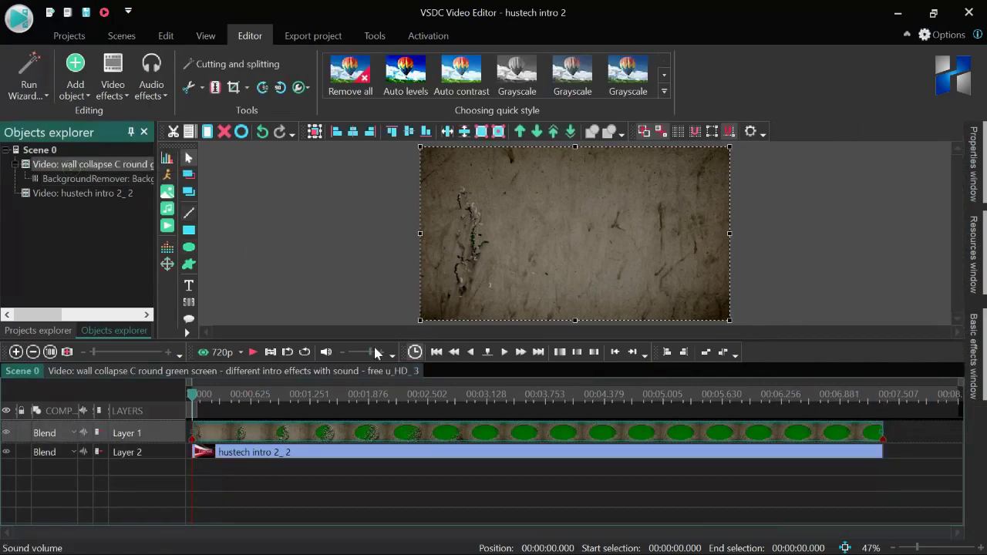
click(384, 396)
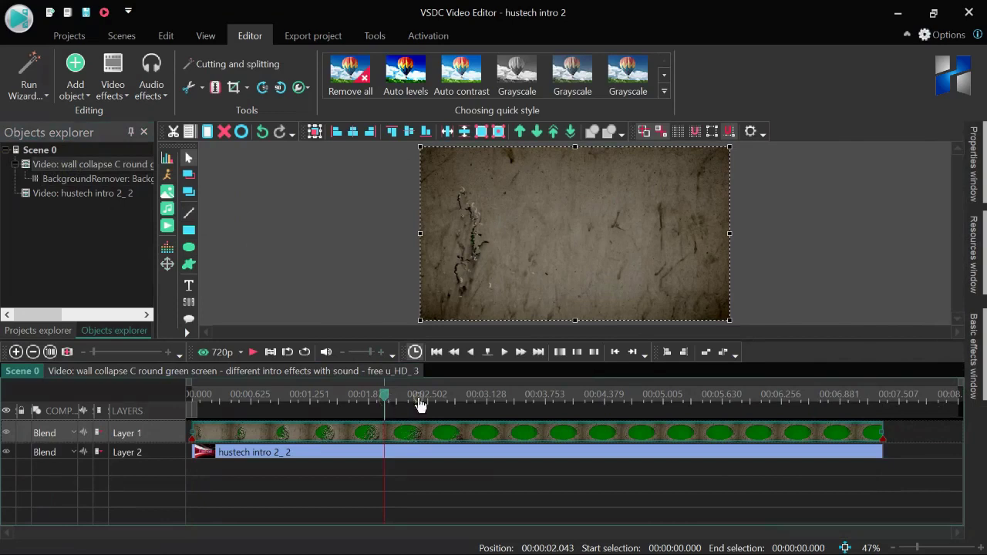
click(417, 401)
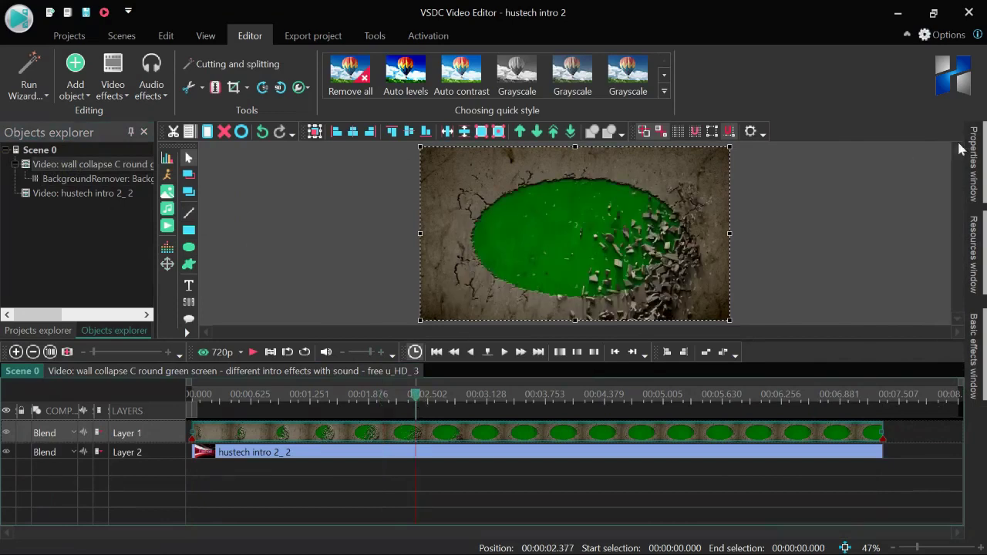
mouse_move(973, 163)
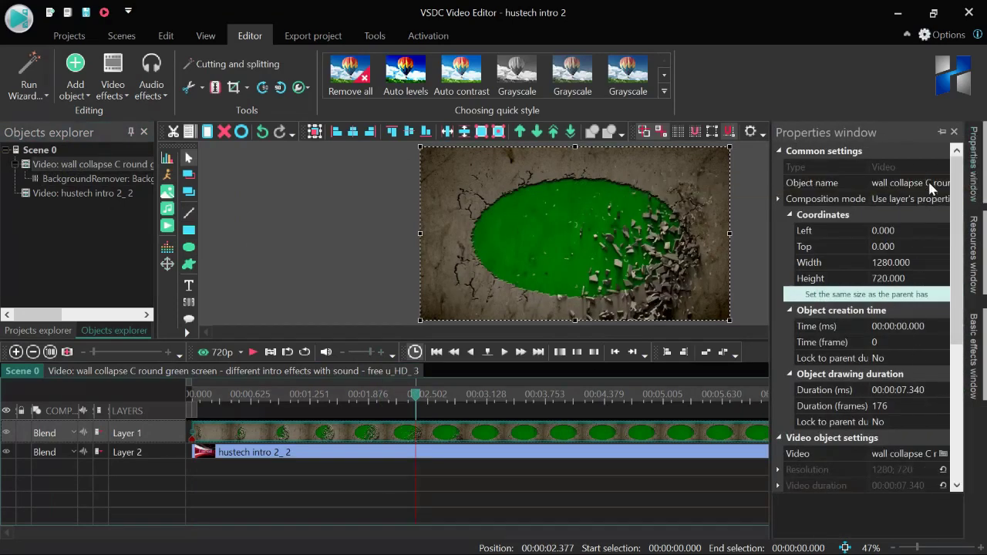
double_click(493, 432)
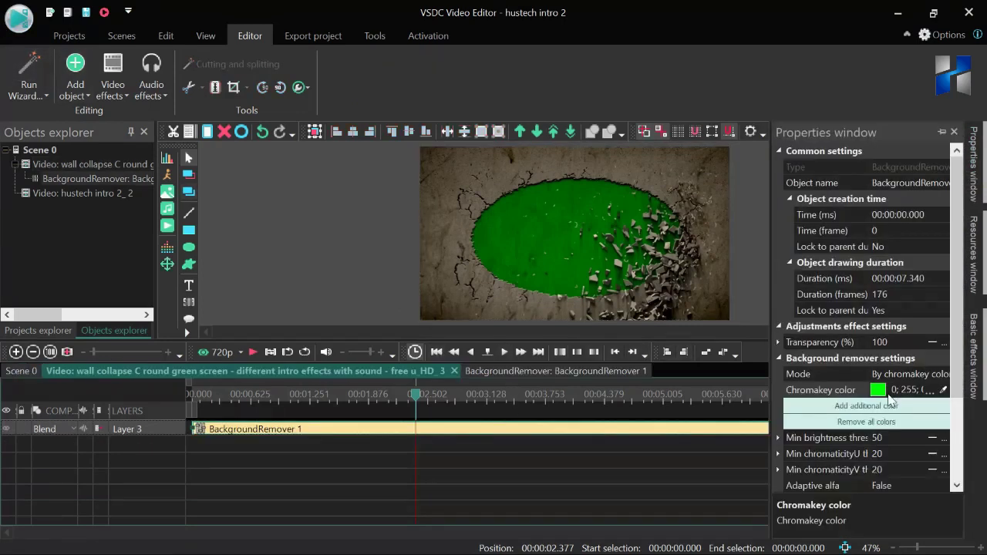
click(942, 389)
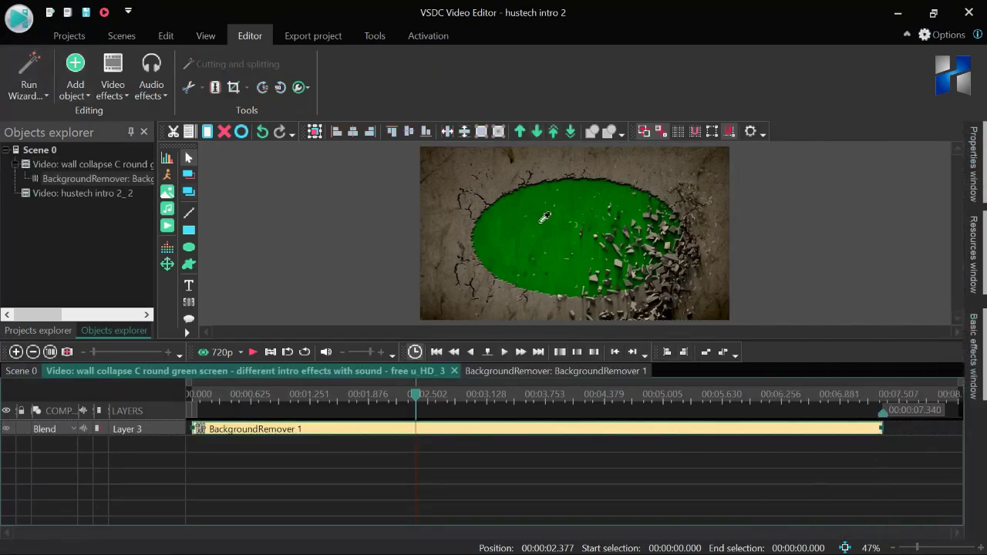
click(541, 223)
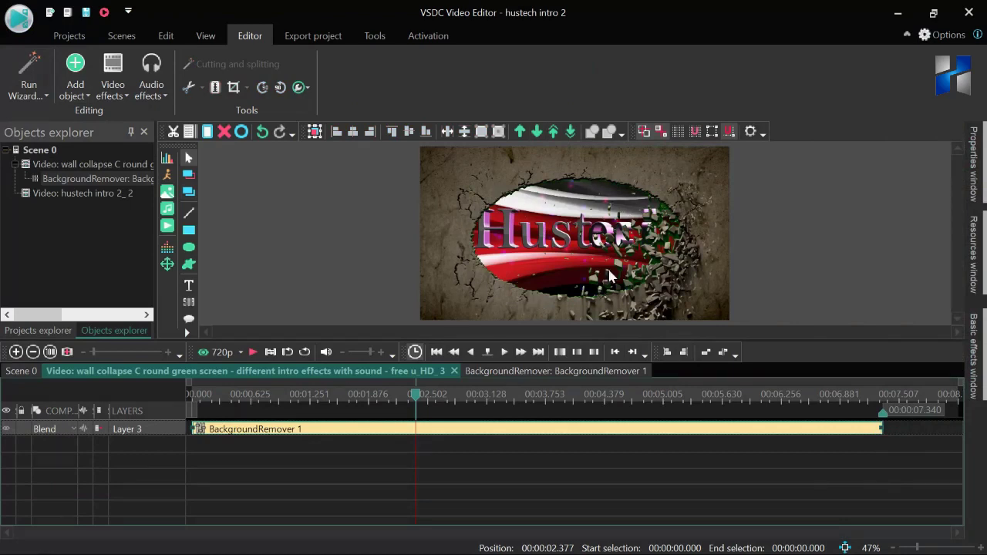
Step: Preview the keyed composite from the start, checking it around 4.6 seconds
click(200, 394)
key(space)
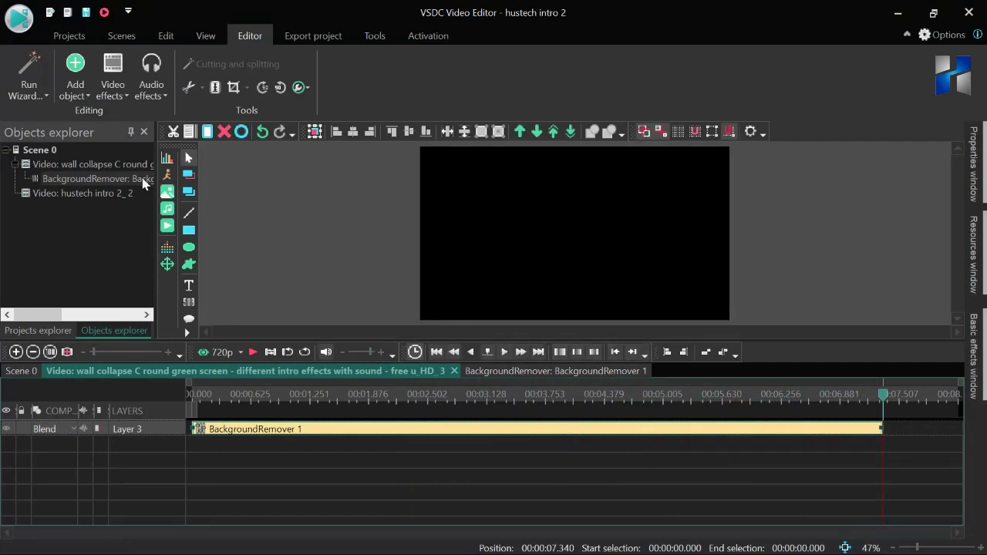
click(88, 163)
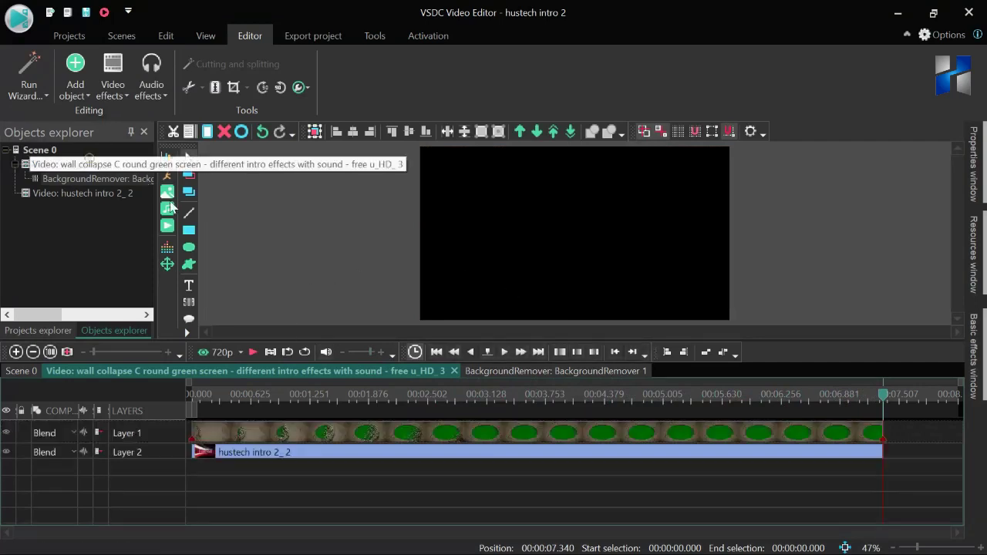
click(629, 396)
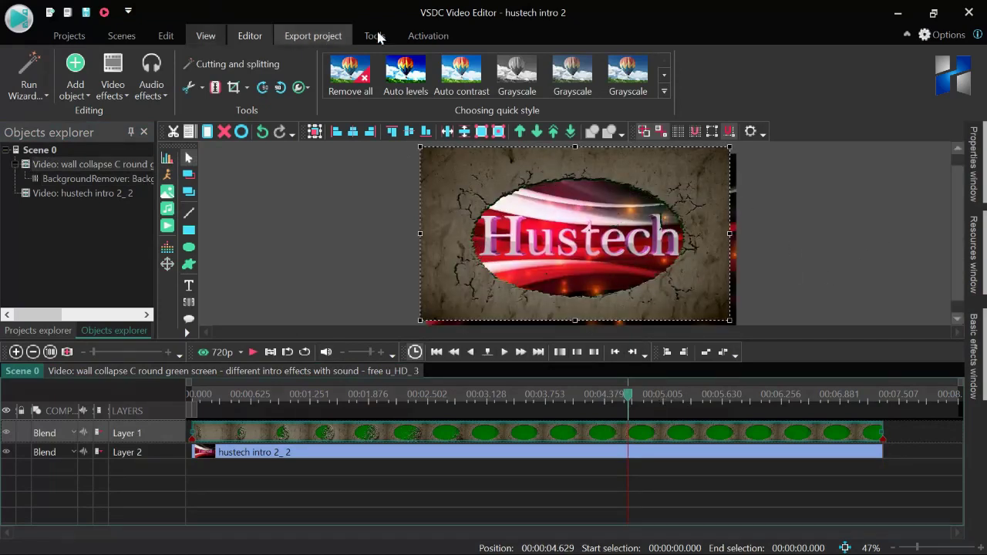
click(325, 33)
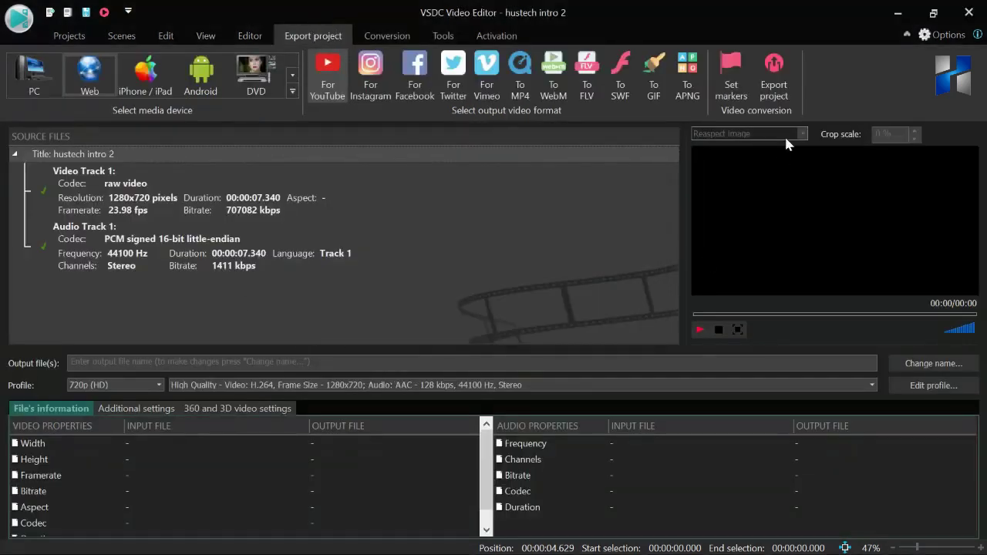
Step: Export the project as a YouTube 720p (HD) H.264 MP4
click(933, 385)
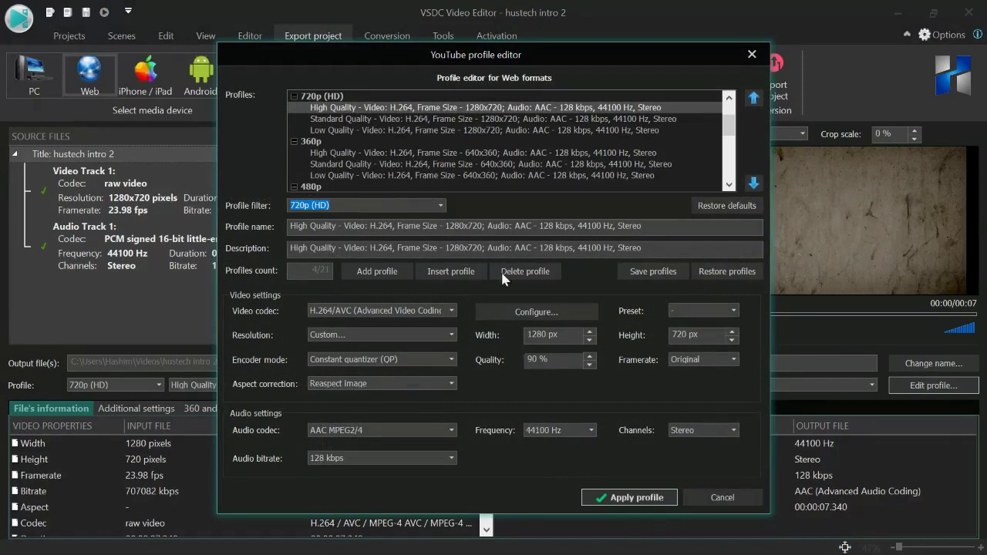
click(440, 205)
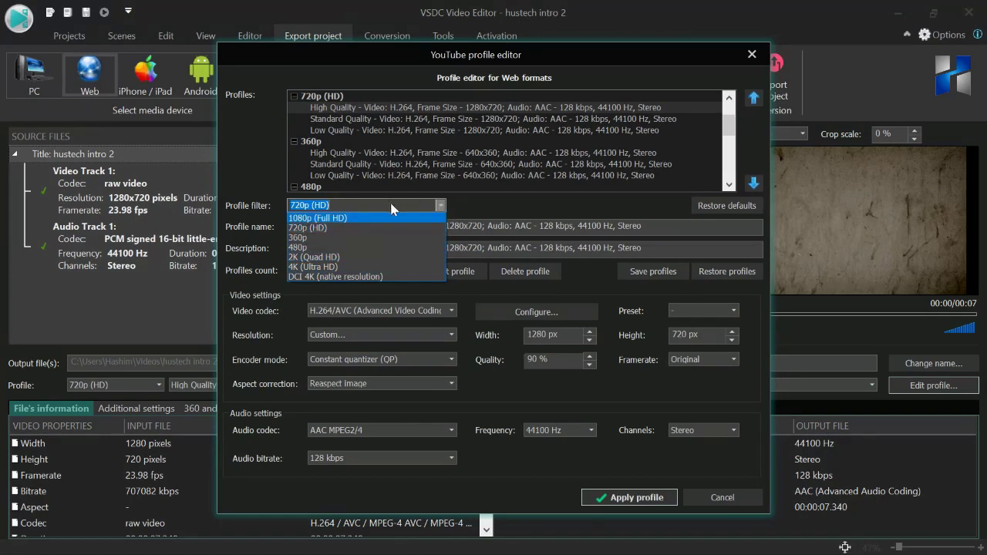
click(440, 204)
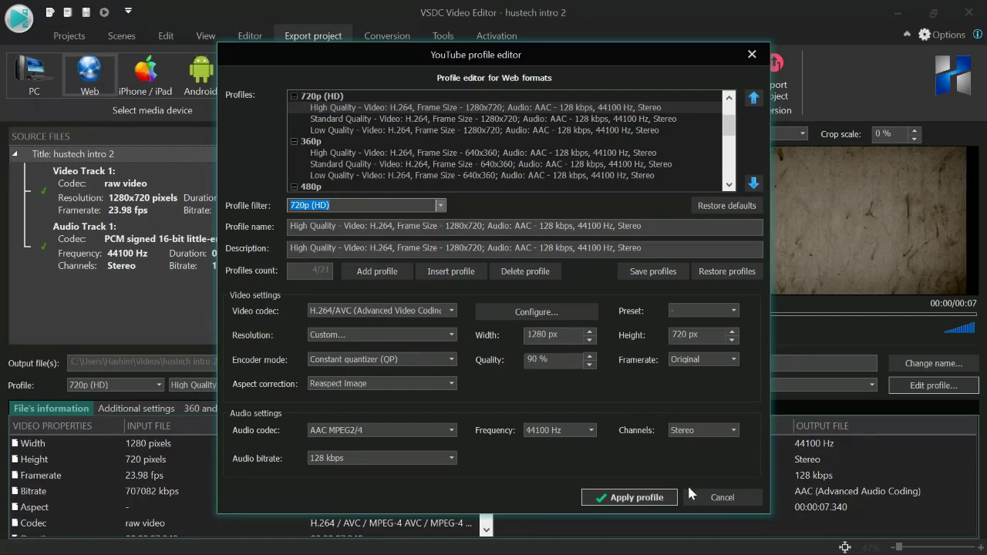
click(670, 498)
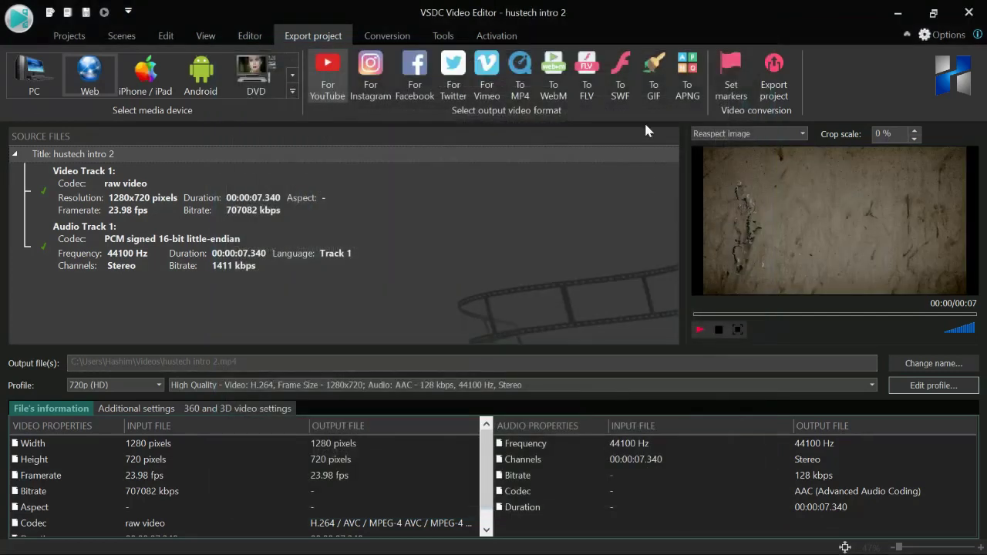
click(773, 73)
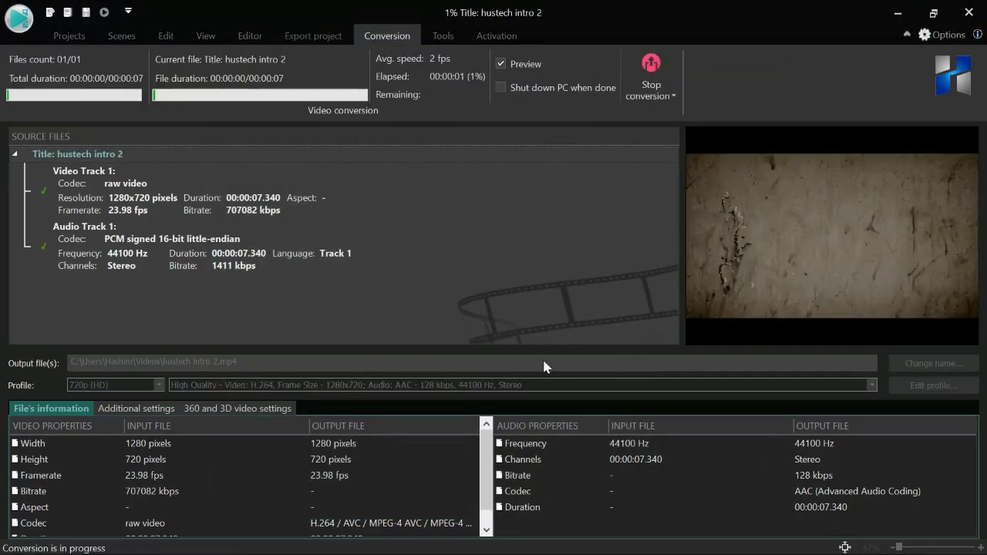